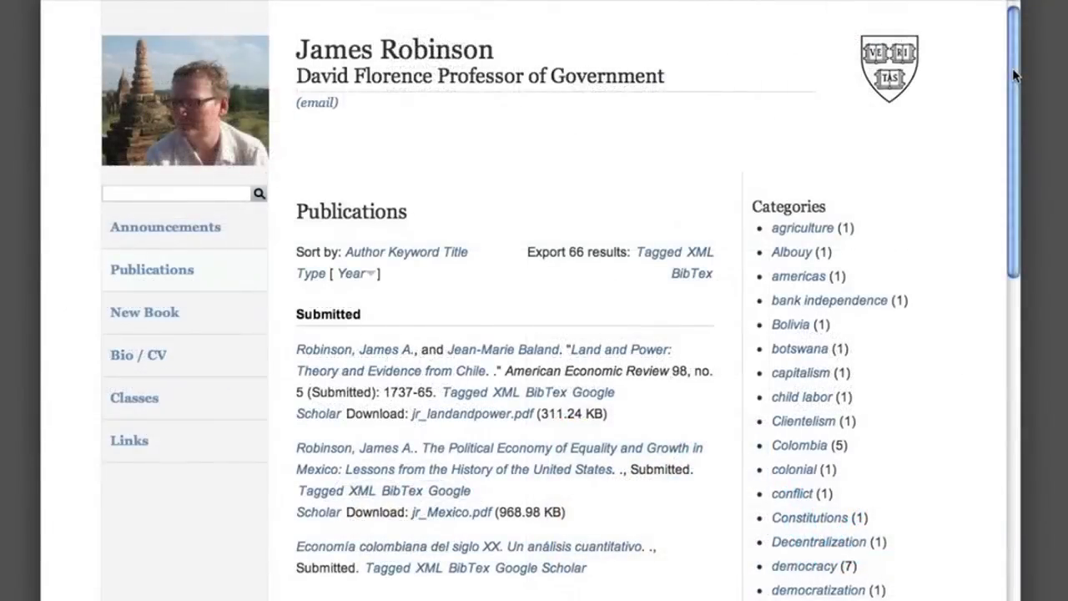
# - Start the sign-up form for a new scholar site and fill in the user name and domain
pyautogui.moveTo(1013, 71); pyautogui.dragTo(999, 199)
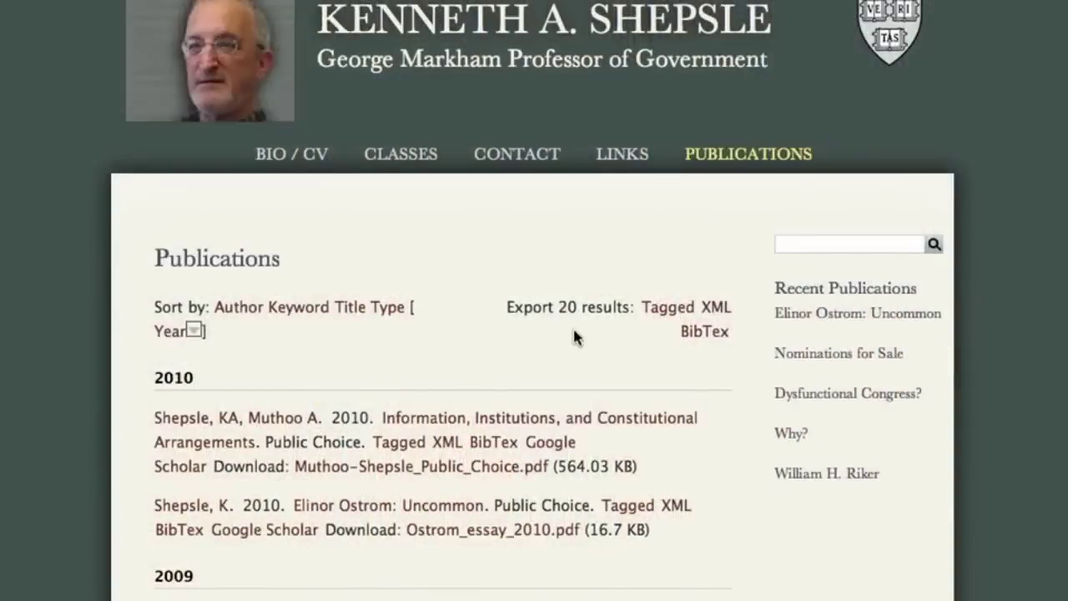
pyautogui.scroll(-5, 542, 365)
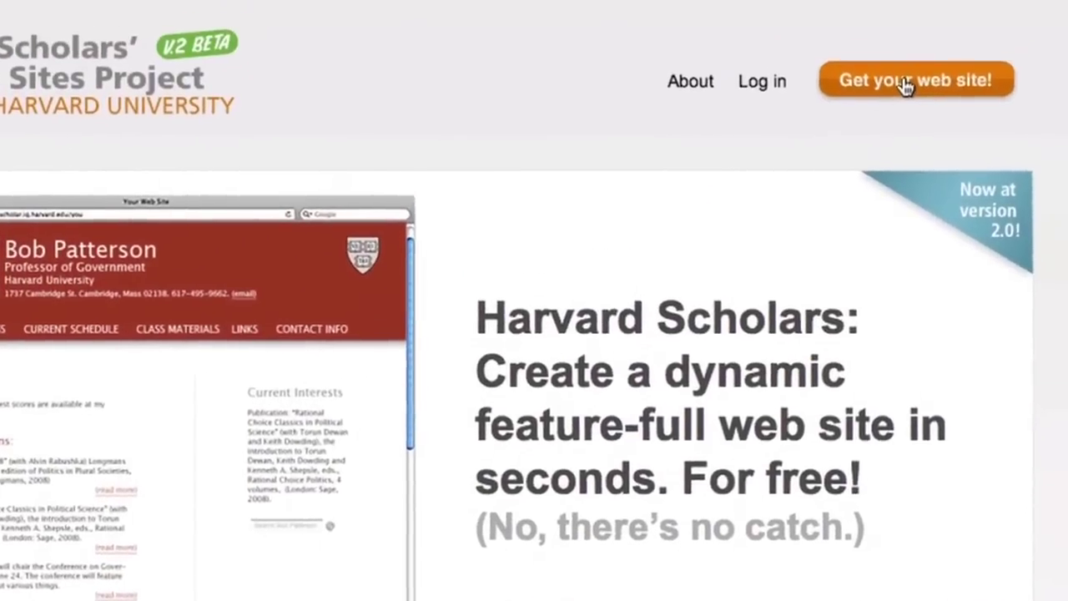
pyautogui.click(904, 92)
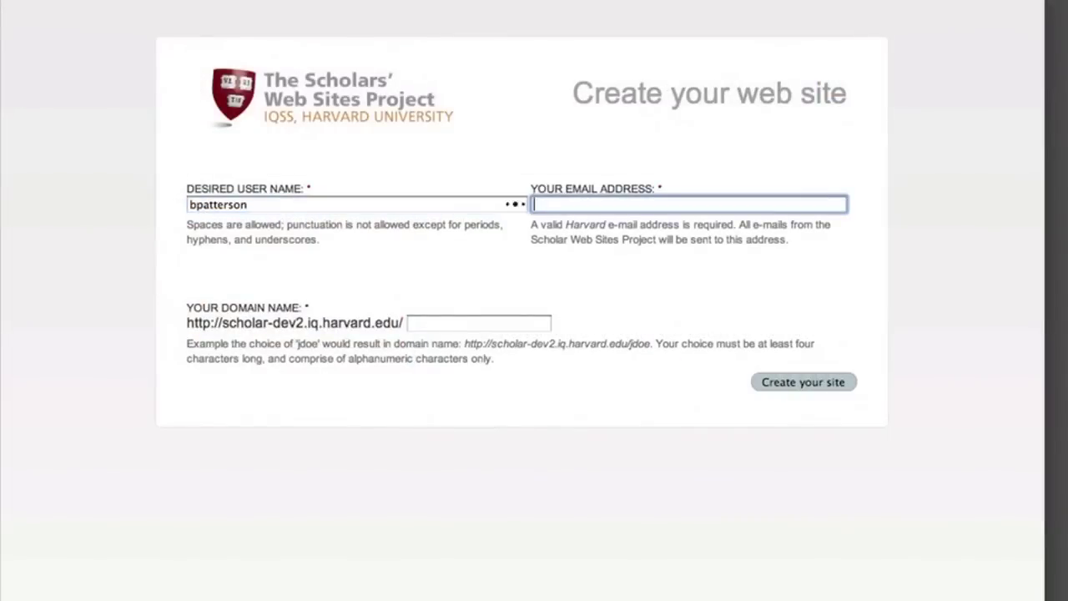
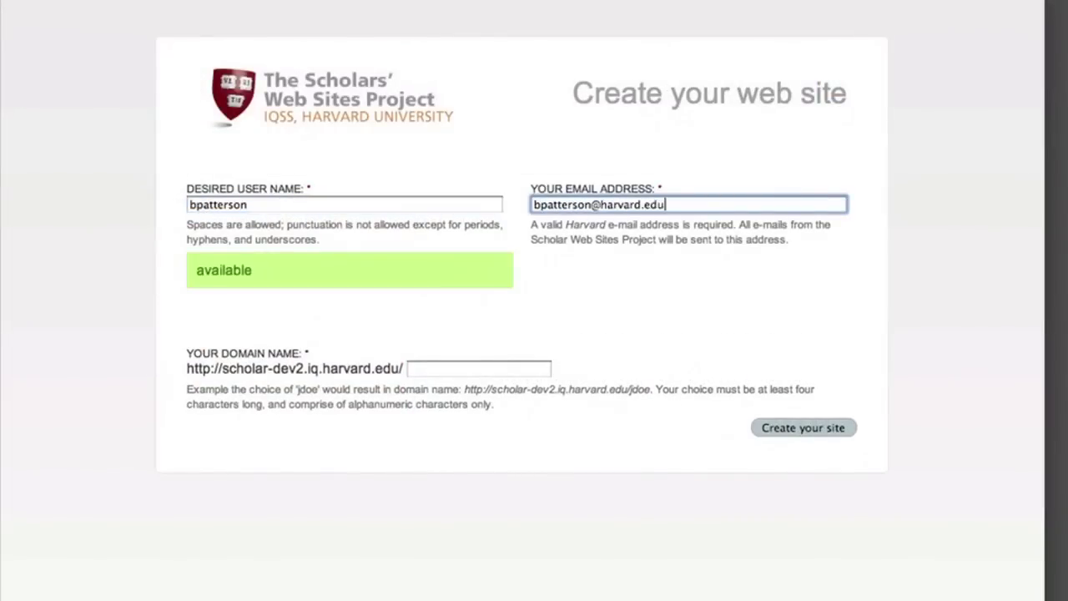
pyautogui.press('Tab')
pyautogui.write('b')
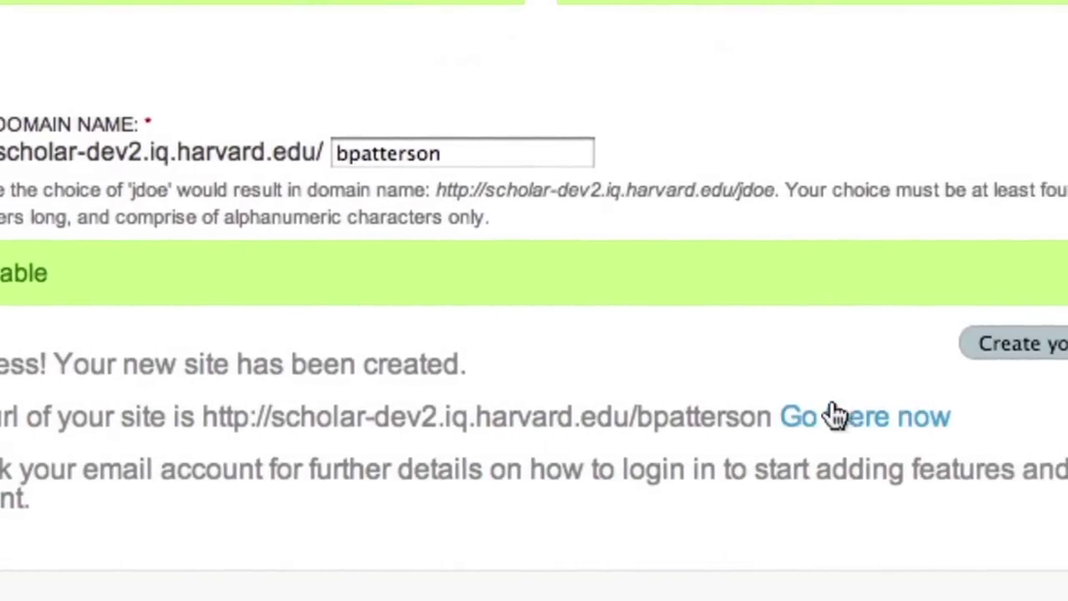
# - Visit the new site, log in, and set the blog, Scholar Events and announcements features to Public
pyautogui.click(756, 417)
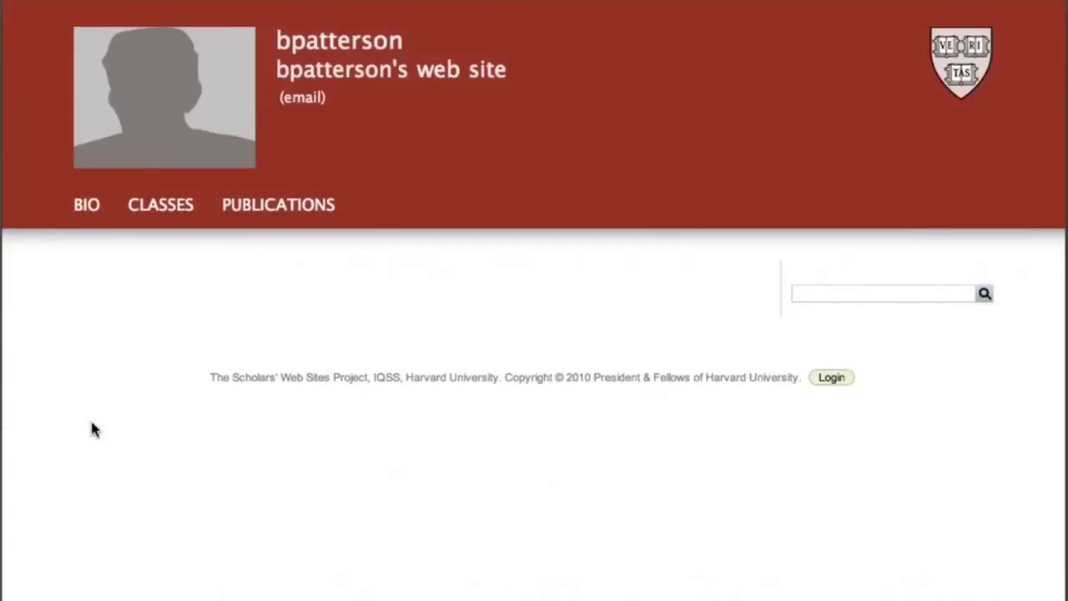
pyautogui.click(831, 378)
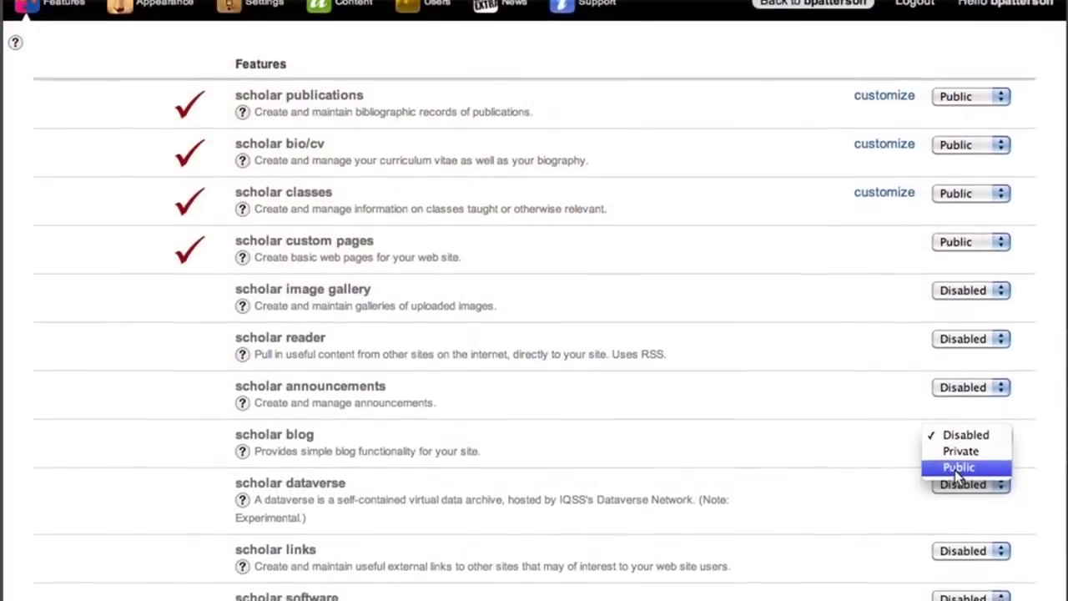
pyautogui.click(958, 467)
pyautogui.scroll(-3, 910, 433)
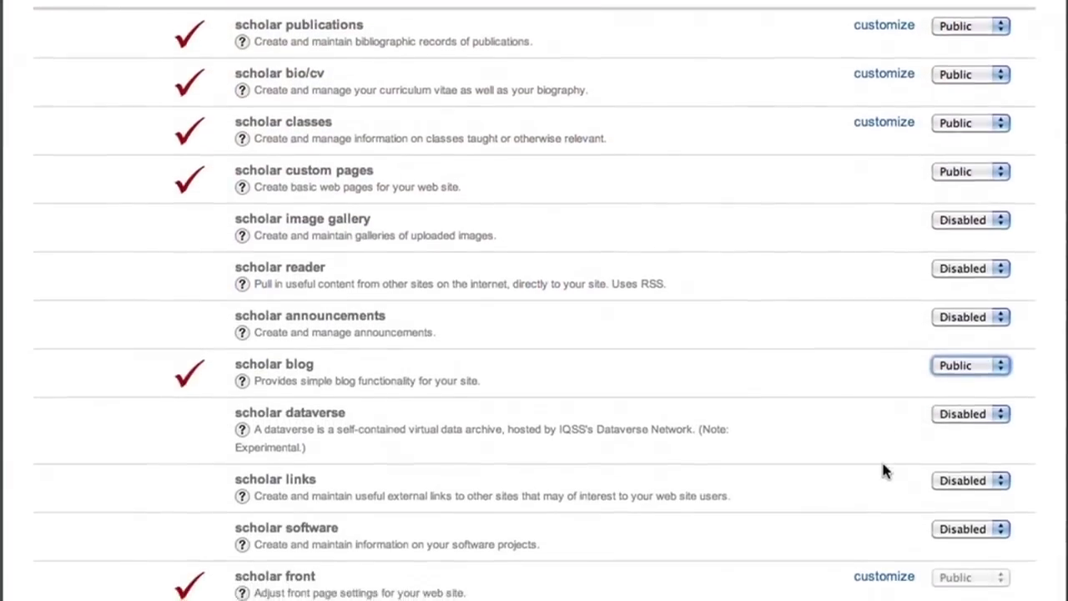
pyautogui.scroll(-3, 955, 500)
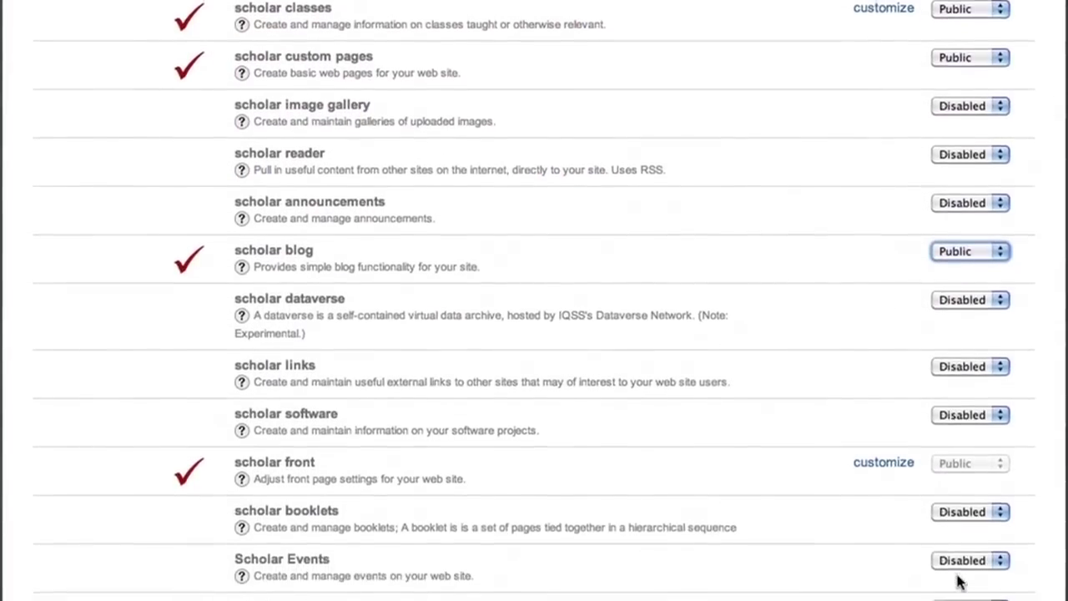
pyautogui.click(961, 534)
pyautogui.click(957, 565)
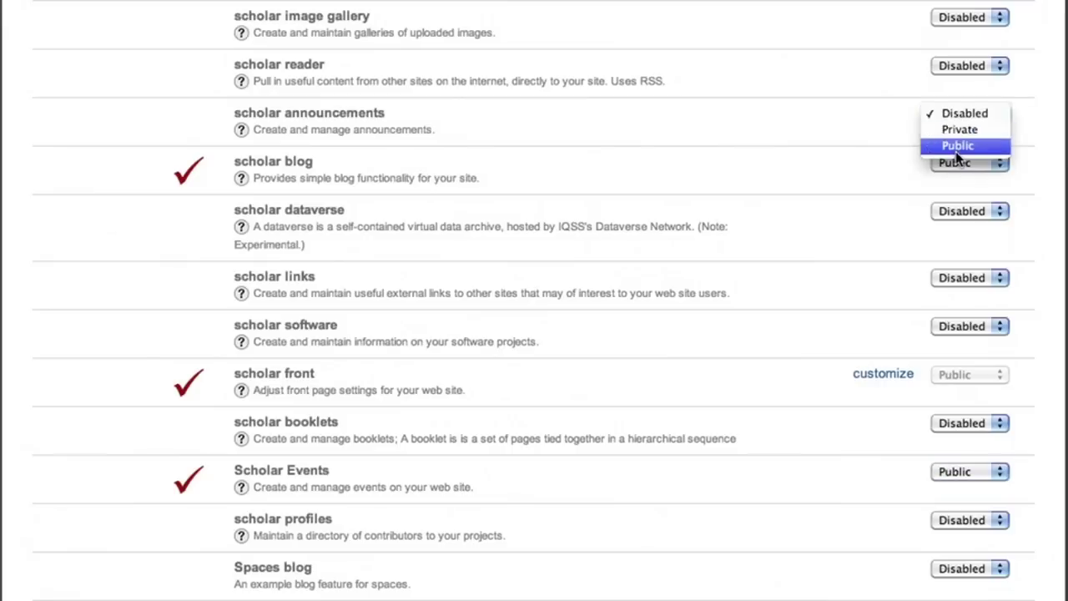
pyautogui.click(957, 146)
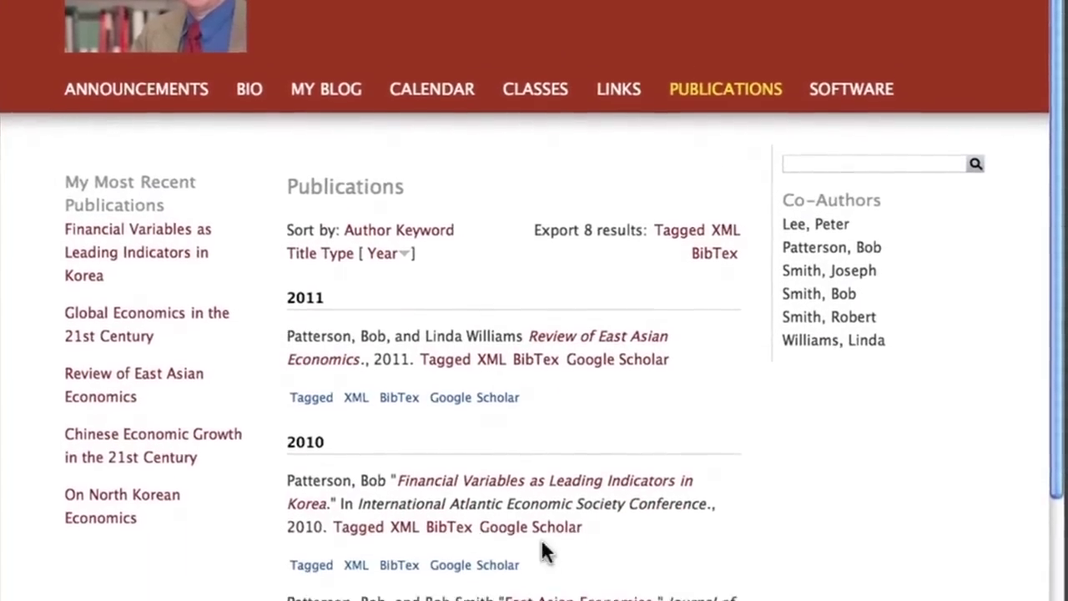
# - View the Financial Variables publication, the calendar, the Special Lecture event and the classes list, then bring up the login form
pyautogui.click(518, 540)
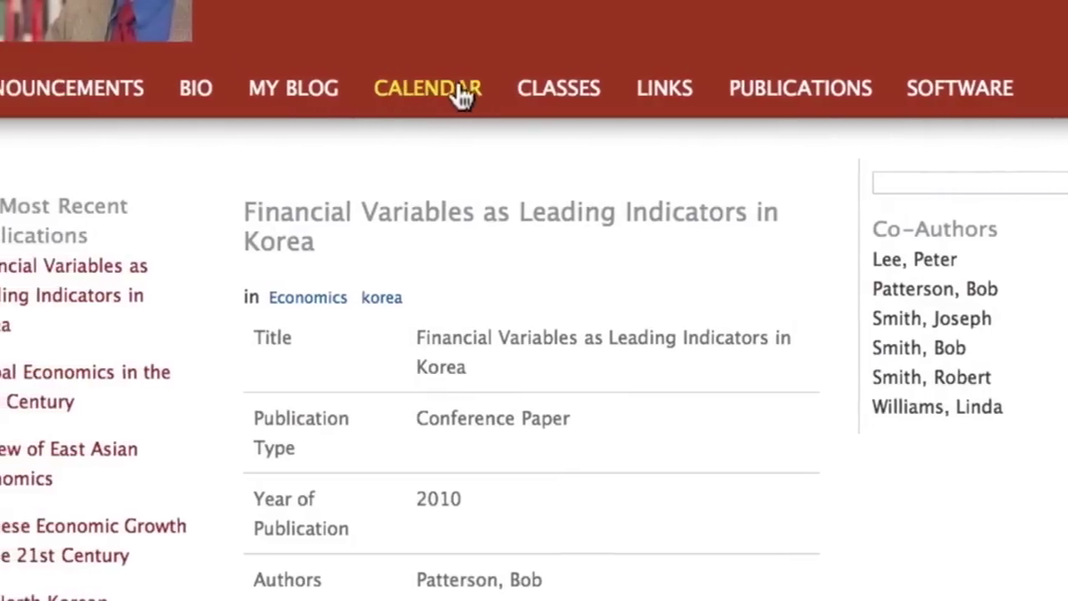
pyautogui.click(409, 89)
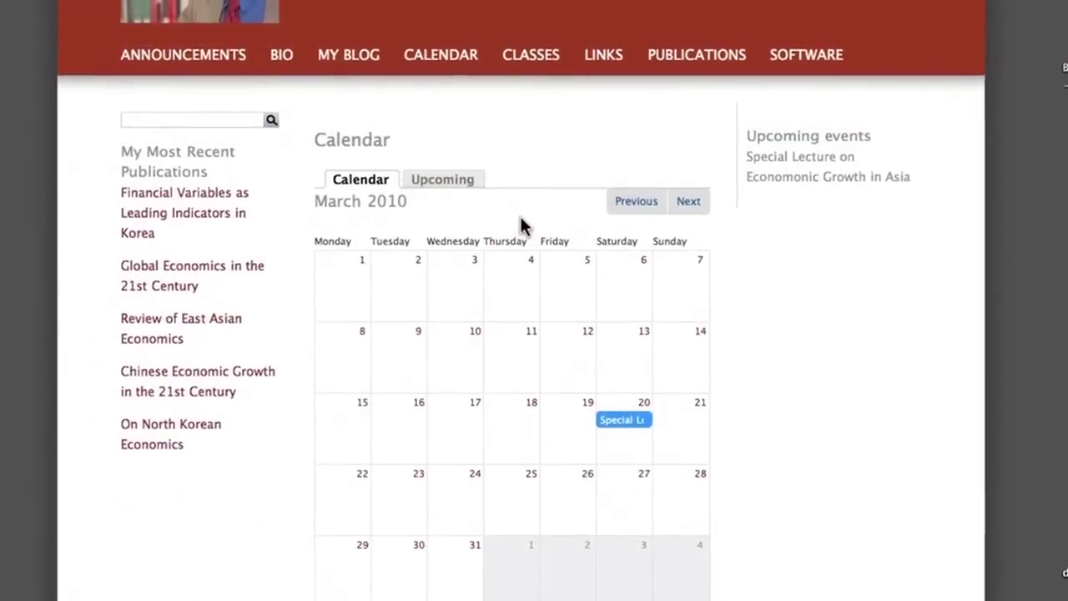
pyautogui.click(614, 398)
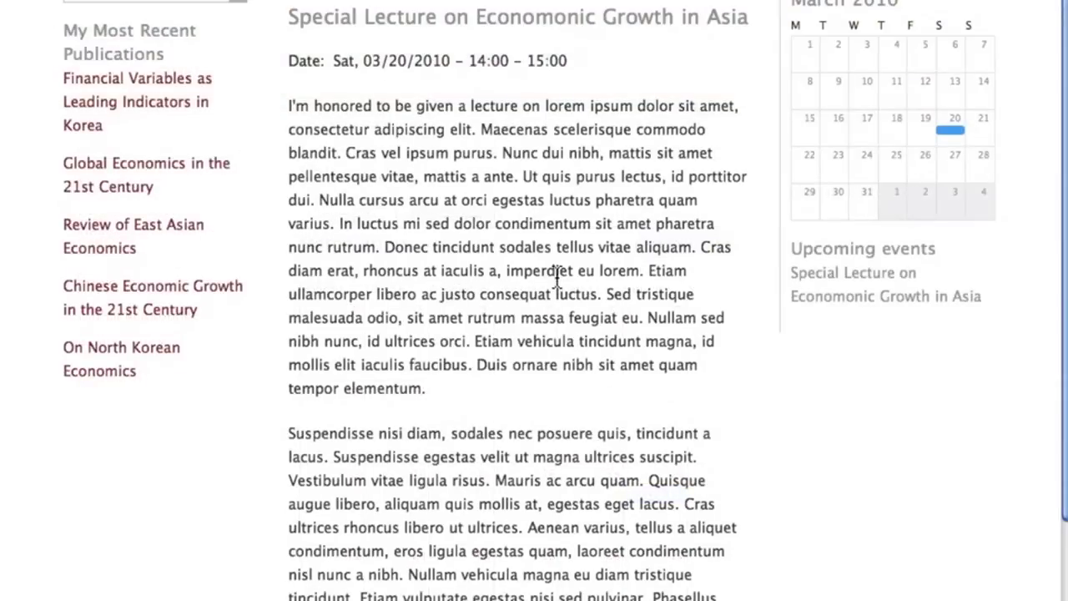
pyautogui.scroll(-3, 557, 279)
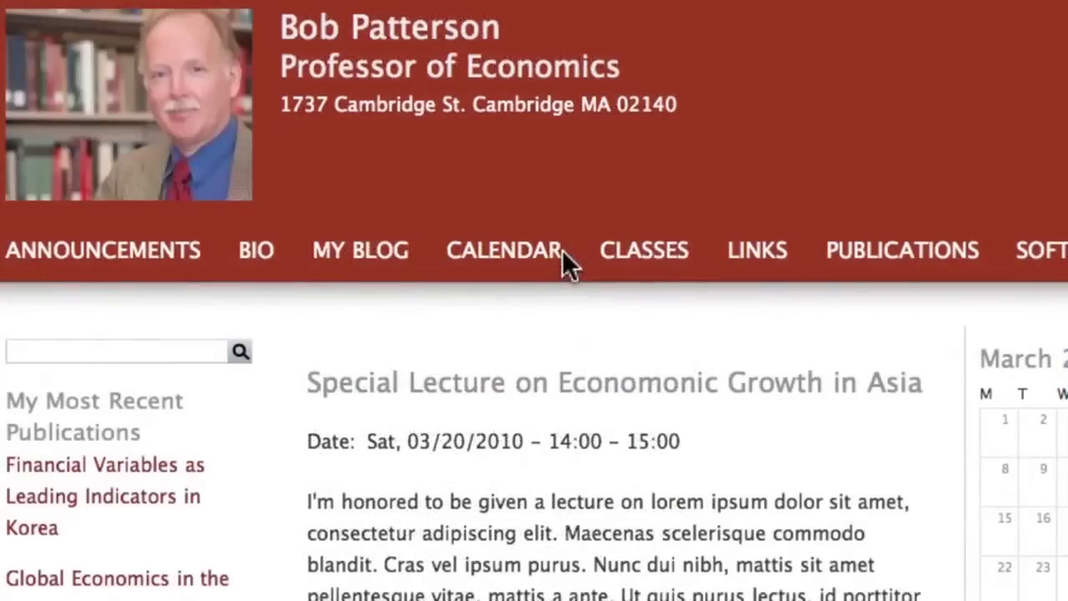
pyautogui.click(626, 266)
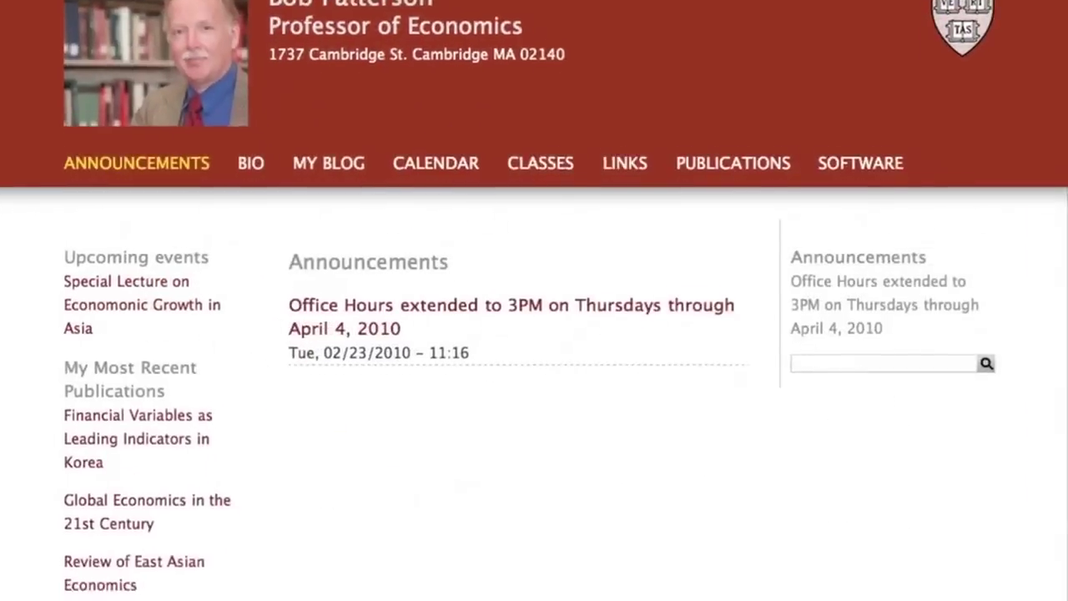
pyautogui.scroll(-5, 534, 333)
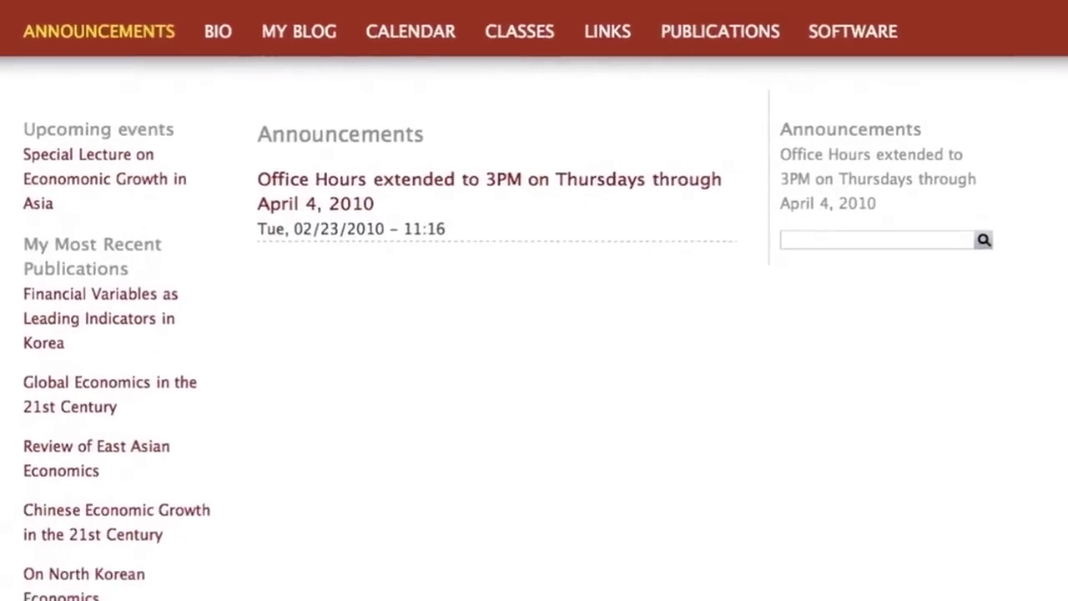
pyautogui.click(806, 569)
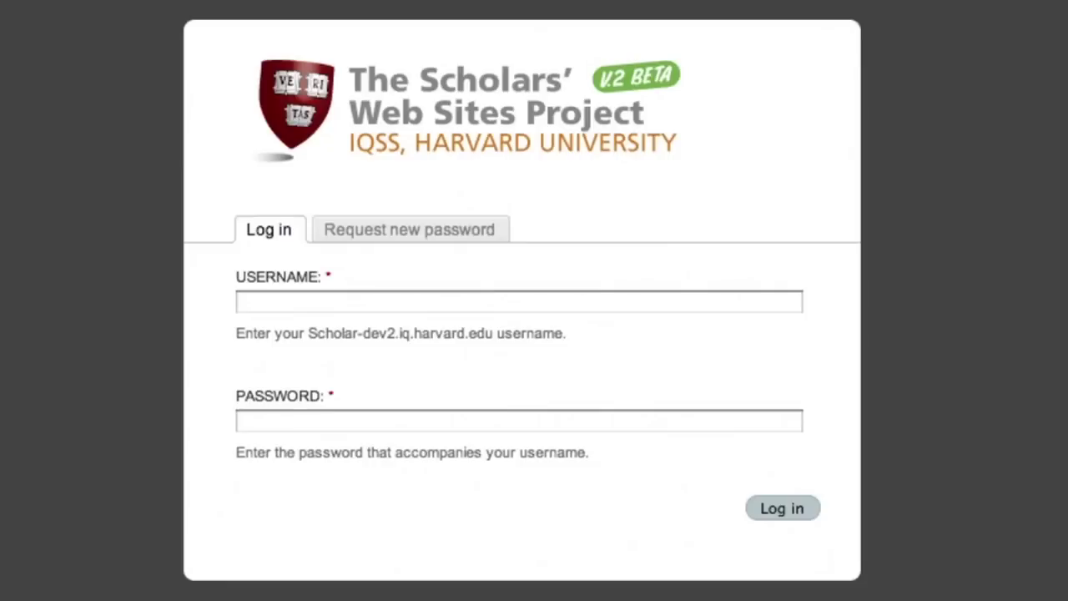
# - Log in with the site owner's user name and password
pyautogui.press('Tab')
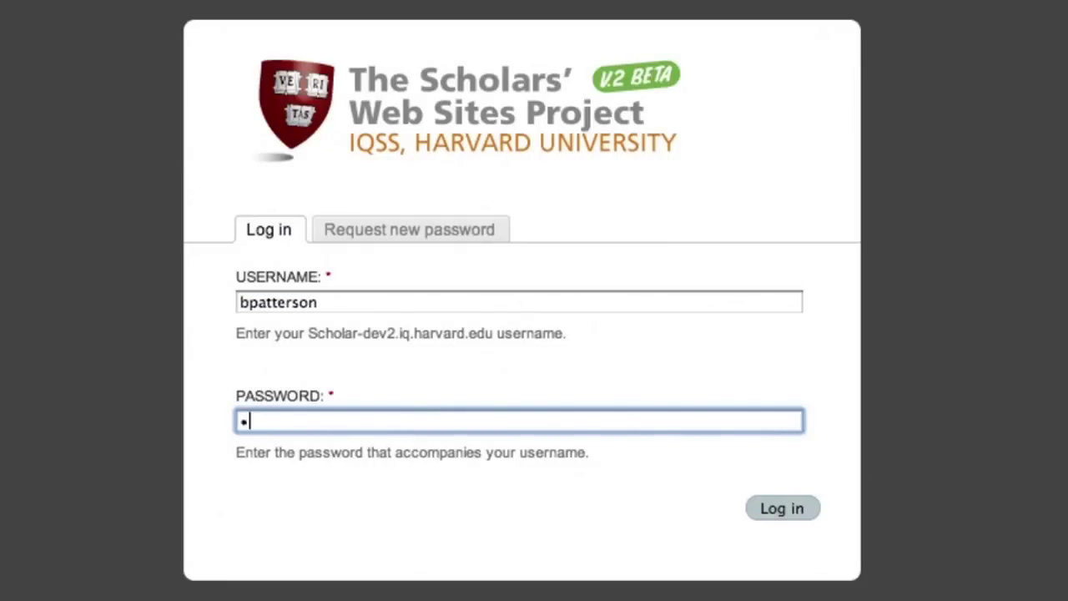
pyautogui.press('Return')
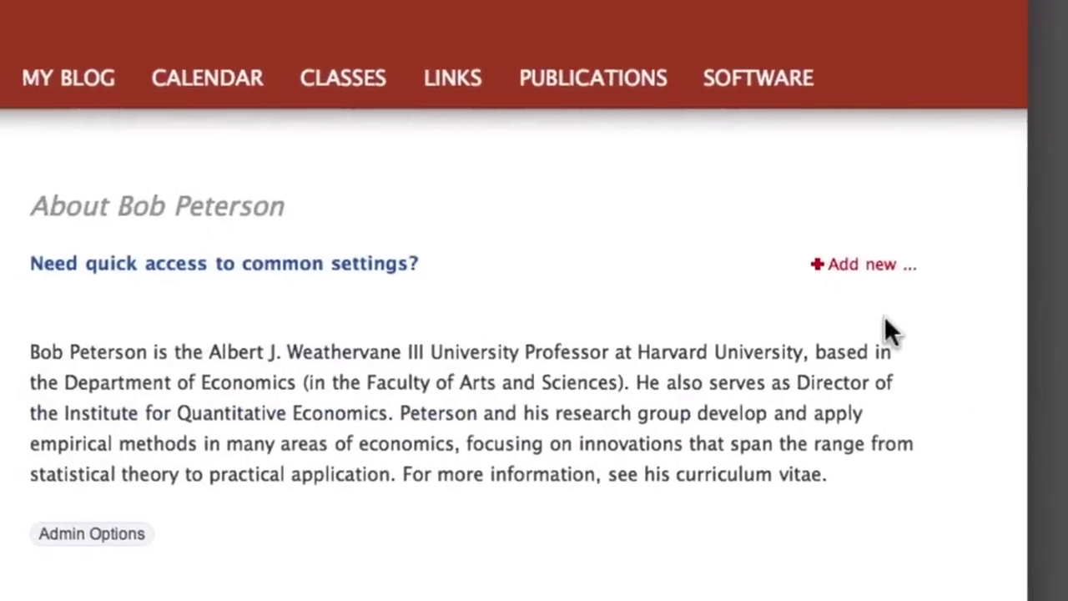
# - Write a new announcement titled 'Notice: Today's Office Hours Have Been Canceled' with body text about office hours resuming
pyautogui.click(903, 472)
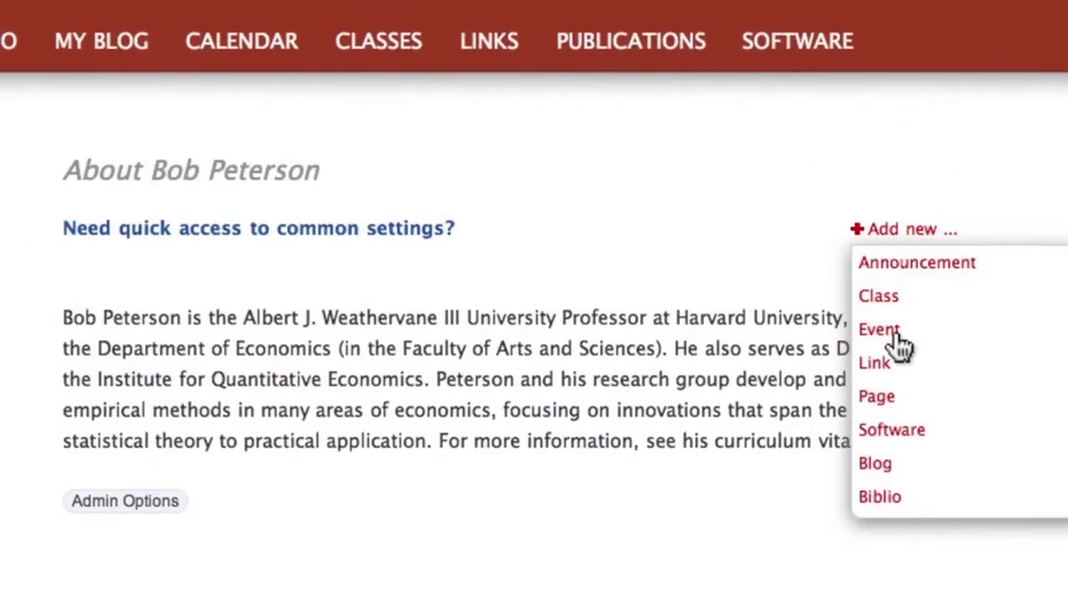
pyautogui.click(888, 262)
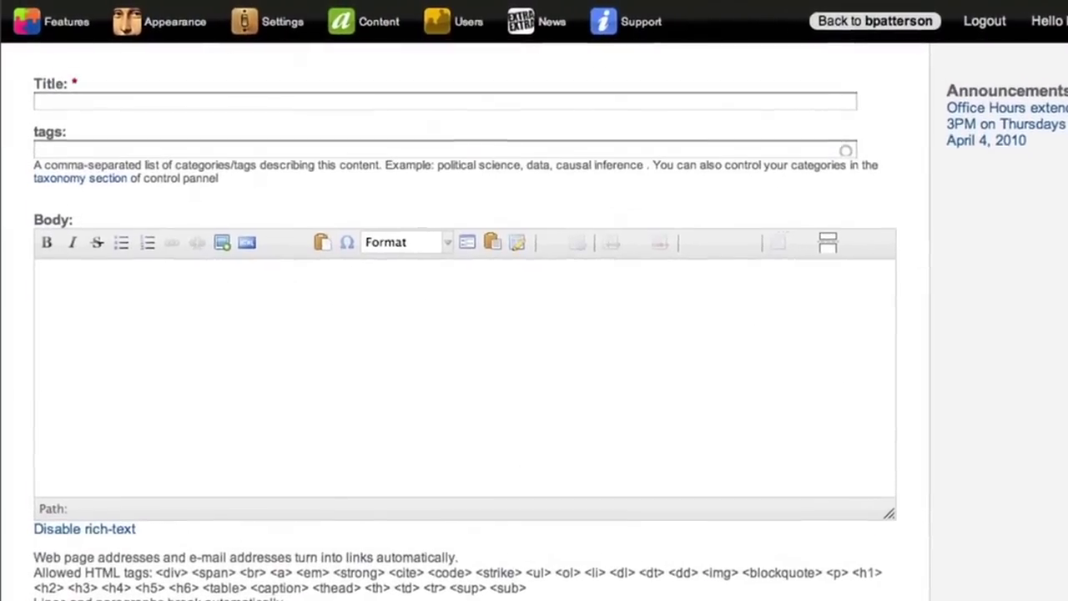
pyautogui.write("Notice: Today's Office Hours Have Been Canceled")
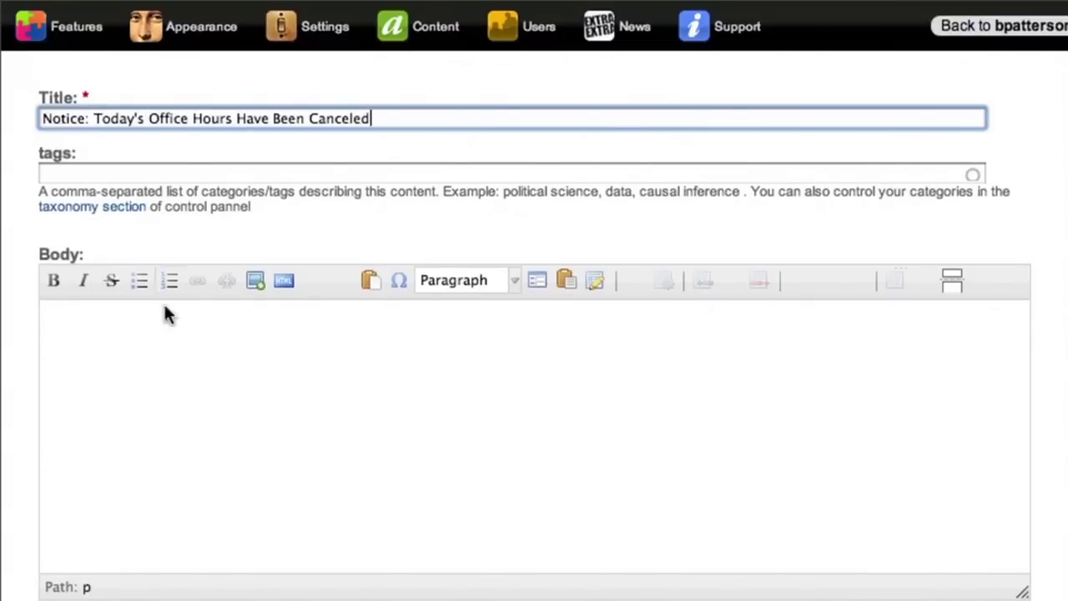
pyautogui.click(158, 358)
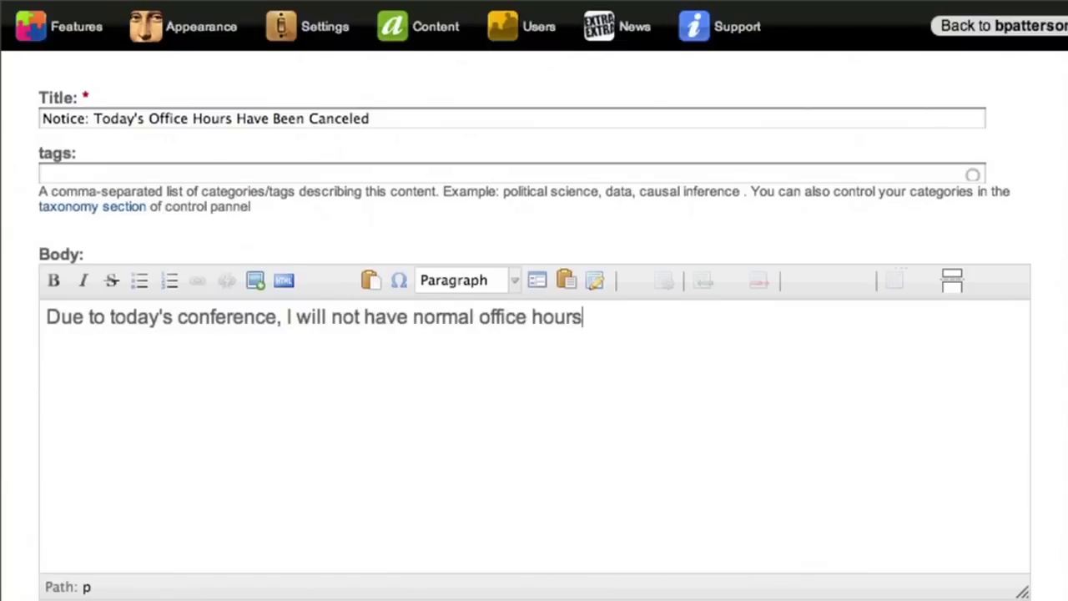
pyautogui.write('. Office hours will res')
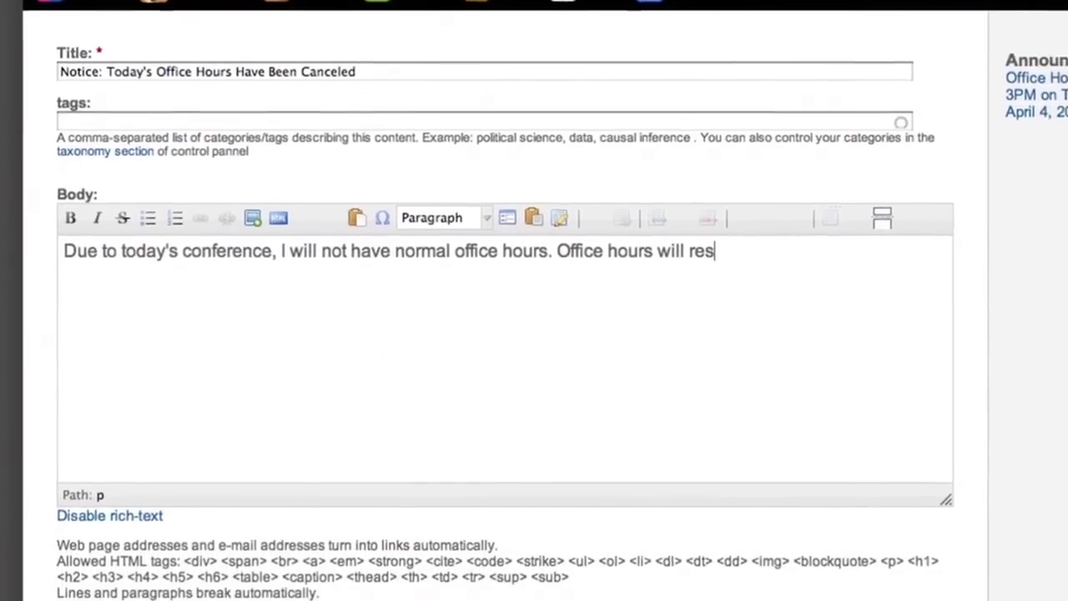
pyautogui.write('ume next')
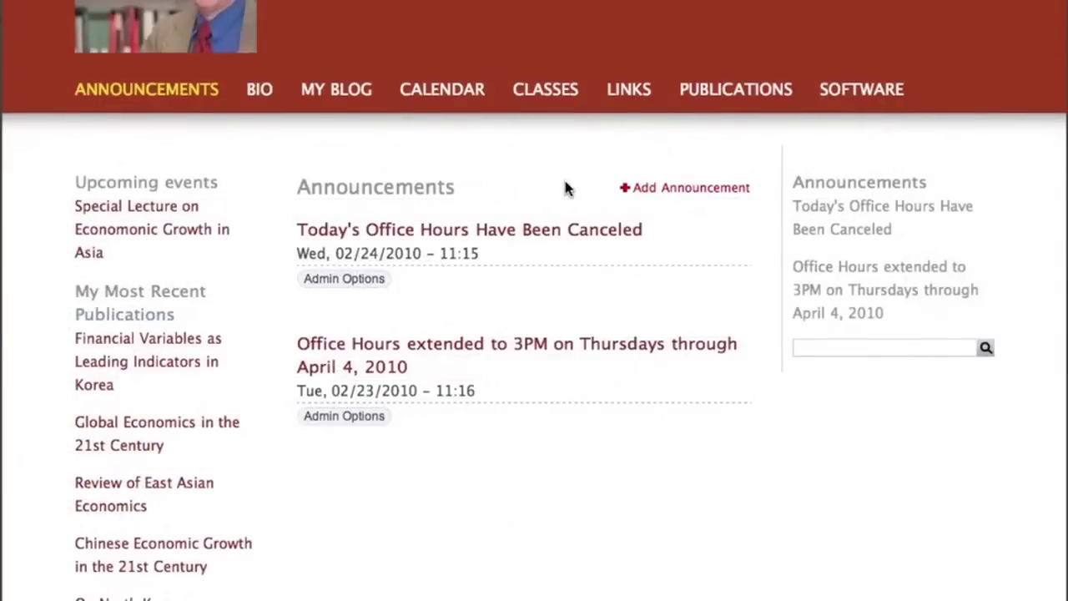
# - Start a new publication with year 2011 and tags 'asia, economics'
pyautogui.click(724, 91)
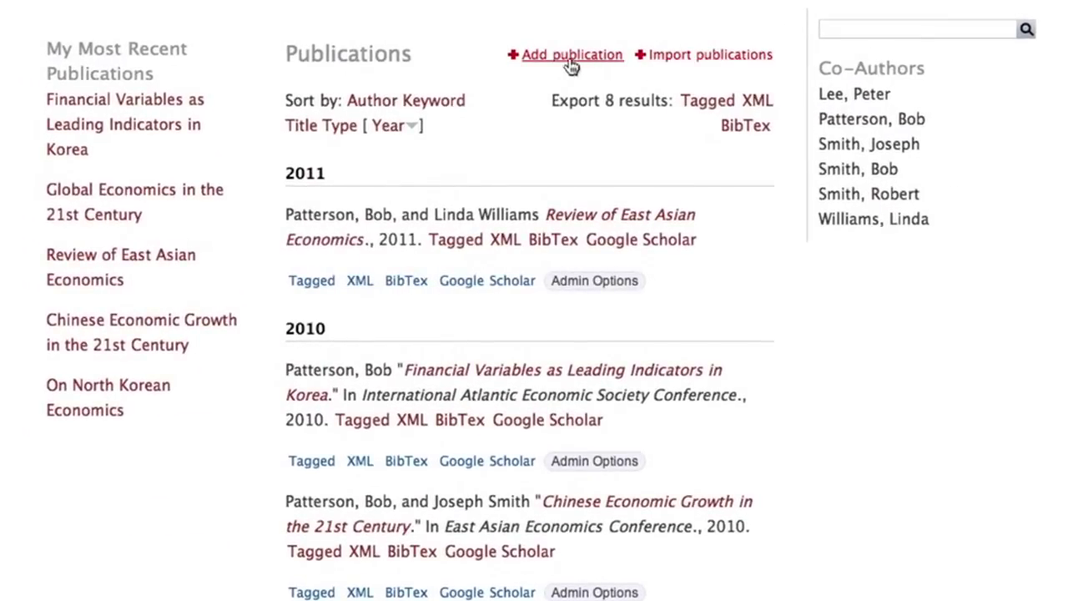
pyautogui.click(562, 64)
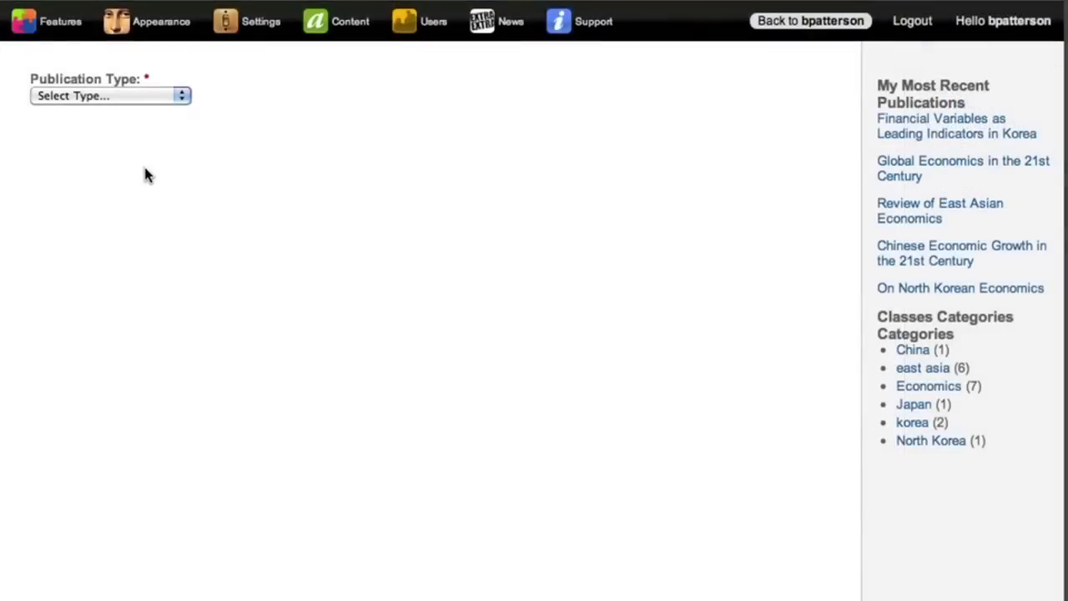
pyautogui.click(117, 100)
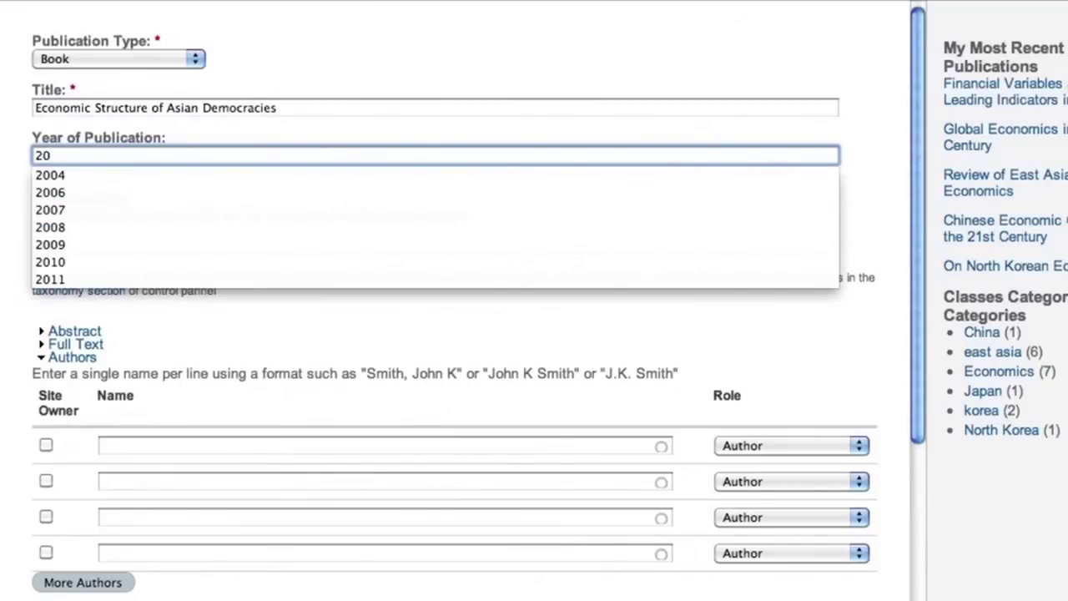
pyautogui.write('11')
pyautogui.click(83, 265)
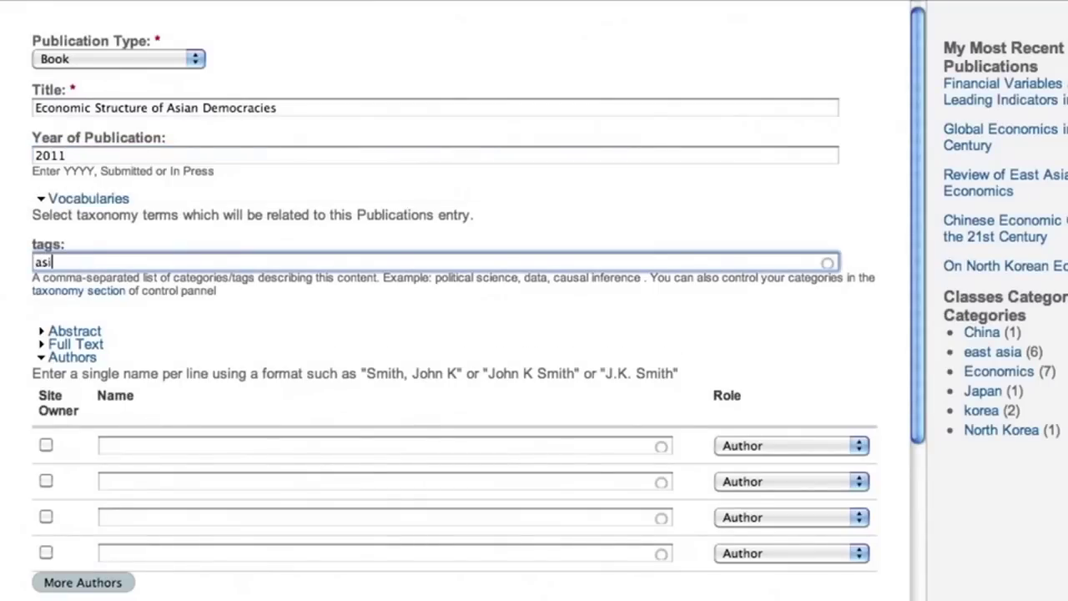
pyautogui.write('asia, economics')
# - Pick the site owner as first author, save, and open the Economic Structure of Asian Democracies entry
pyautogui.click(143, 443)
pyautogui.write('Bob')
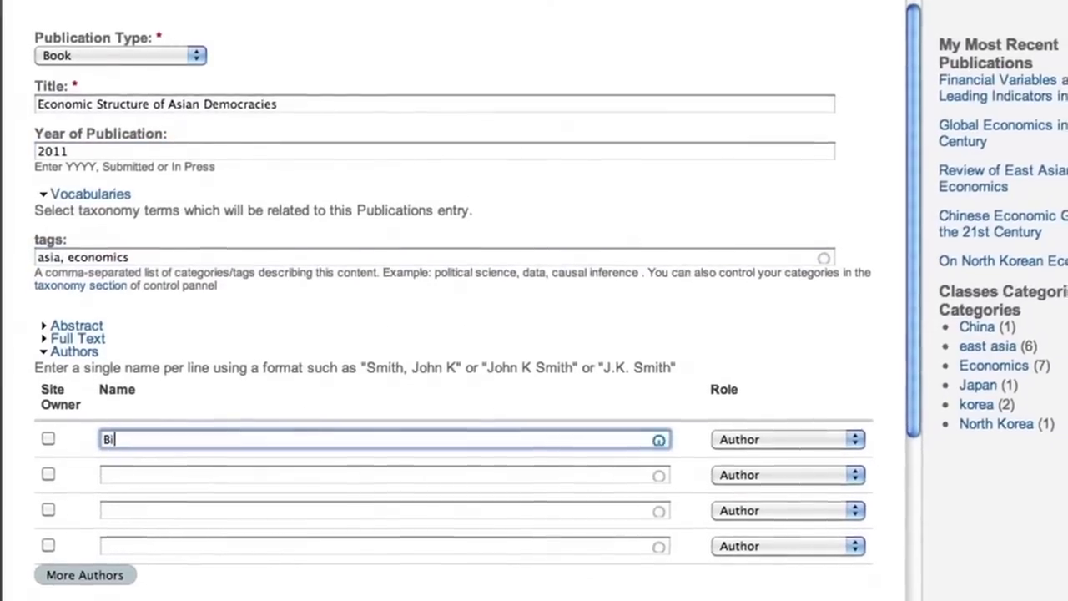
pyautogui.click(152, 438)
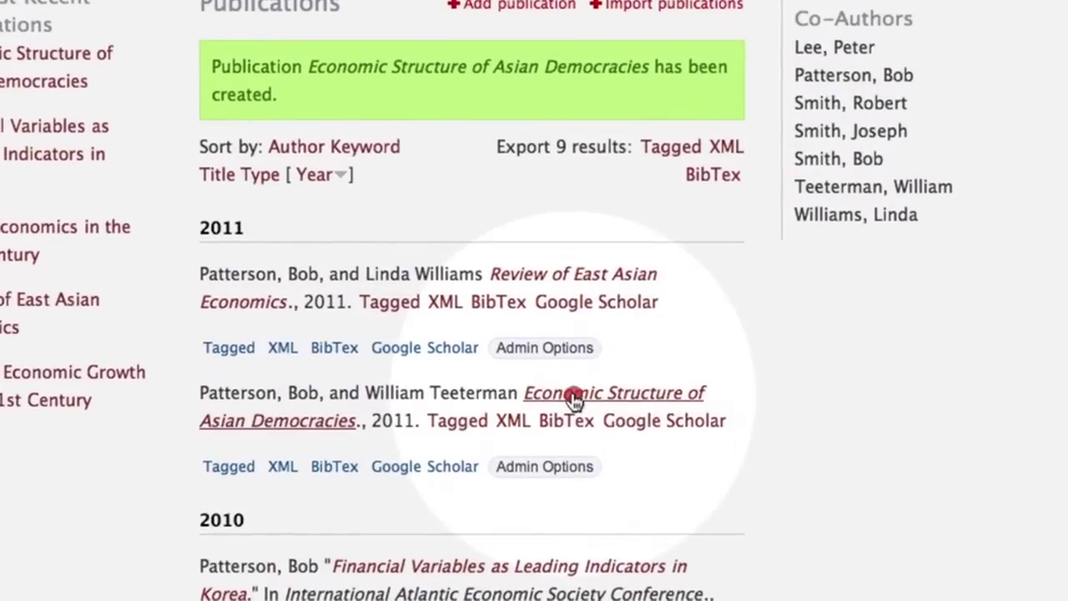
pyautogui.click(574, 396)
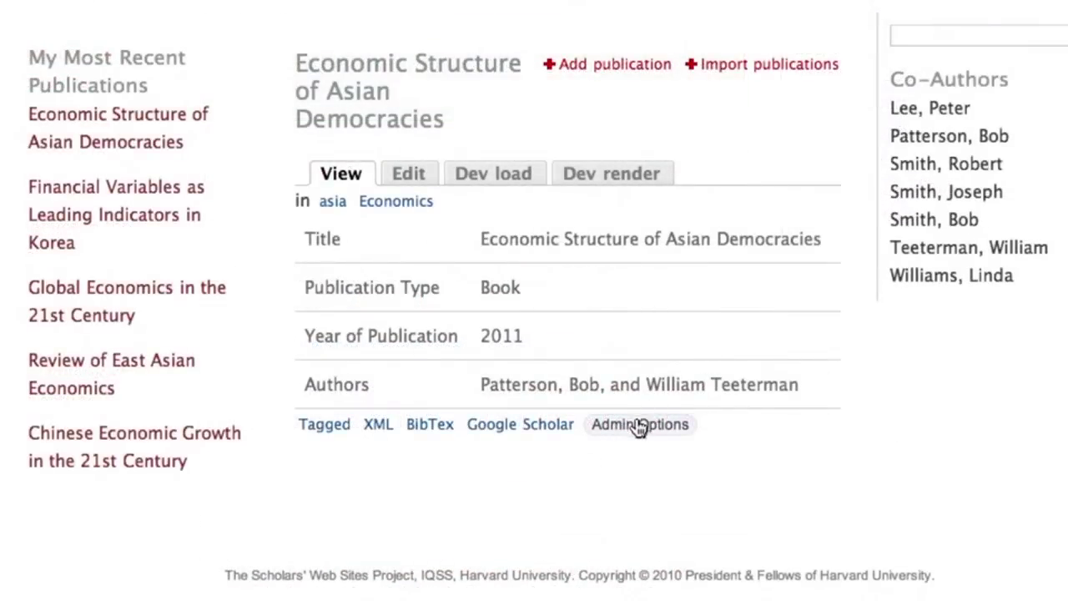
# - Create and save the EconStat software entry with the pasted description as its body
pyautogui.click(639, 425)
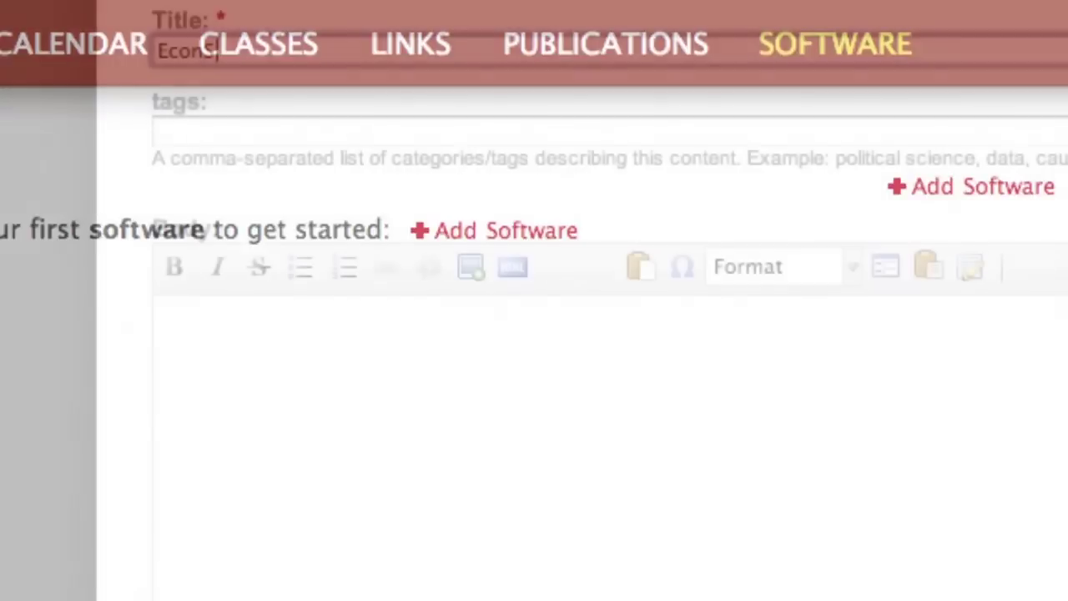
pyautogui.write('tat')
pyautogui.press('Tab')
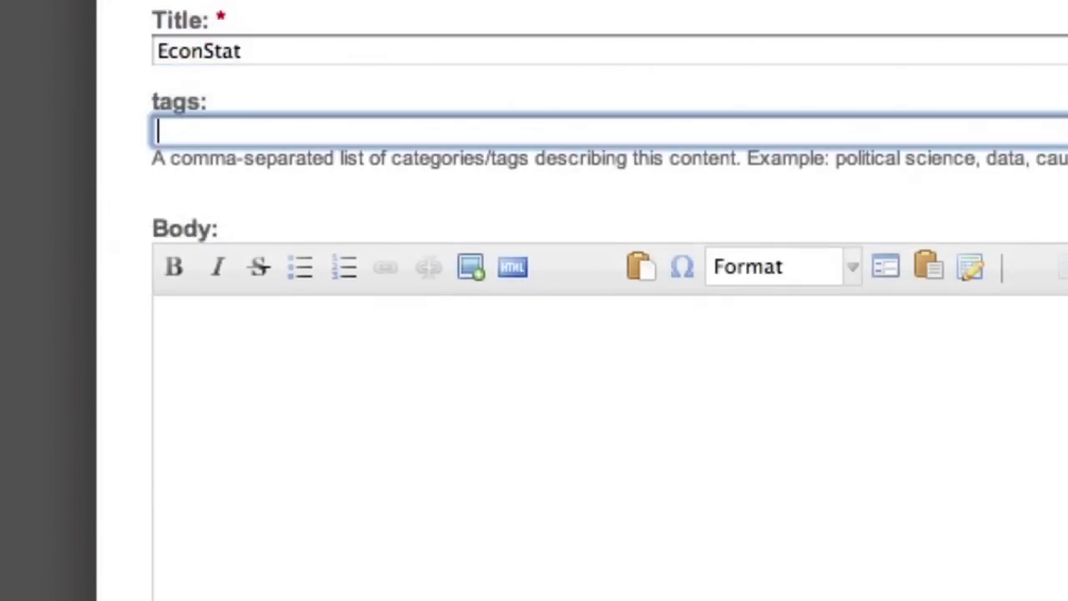
pyautogui.press('Tab')
pyautogui.write('EconStat is a free software environment for statistical computing and graphics, developed for economists. It compiles and runs on a wide variety of UNIX platforms, Windows and MacOS. To download R, please choose your preferred CRAN mirror.')
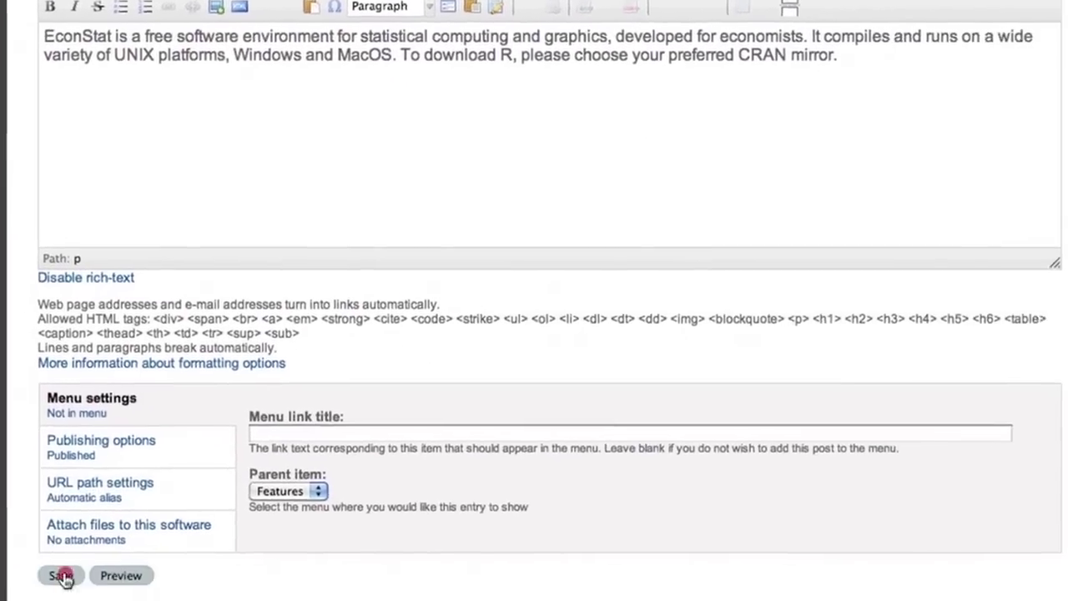
pyautogui.click(64, 575)
pyautogui.click(237, 190)
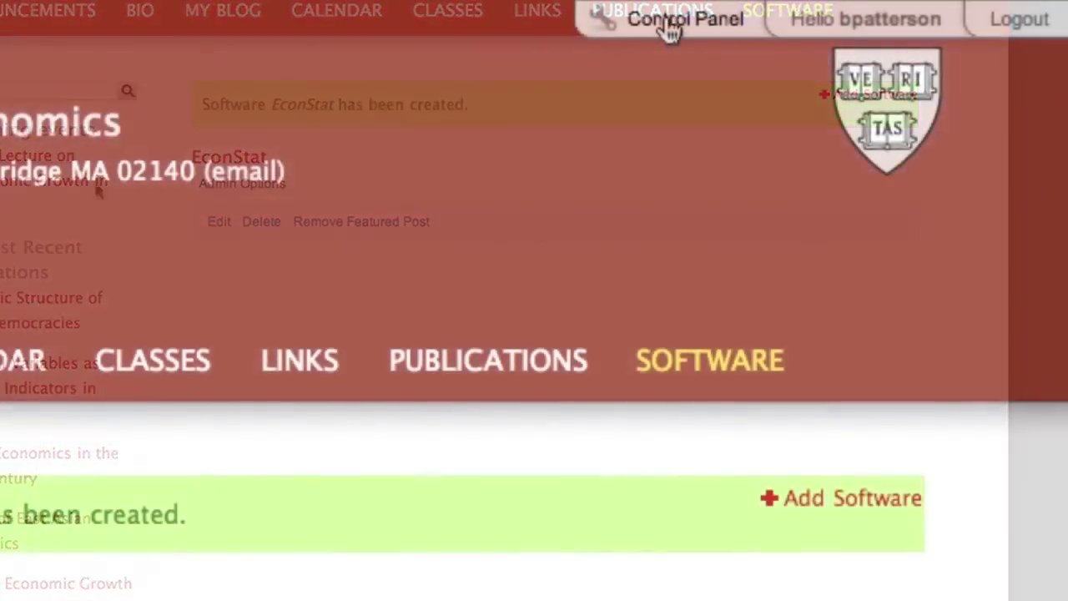
pyautogui.click(667, 28)
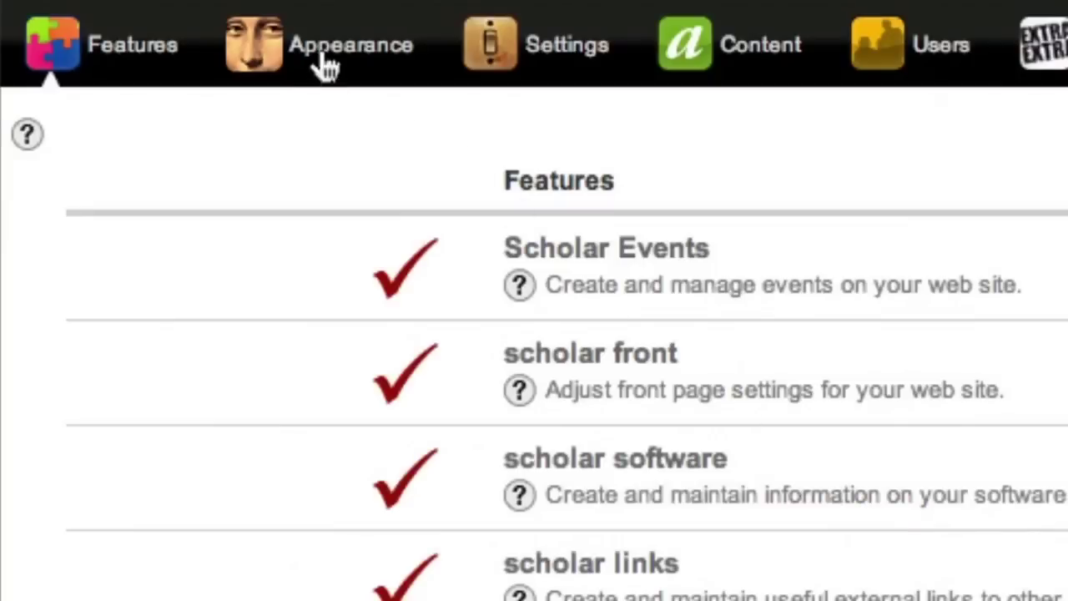
# - Show the Control Panel's Content list of all site posts
pyautogui.click(324, 57)
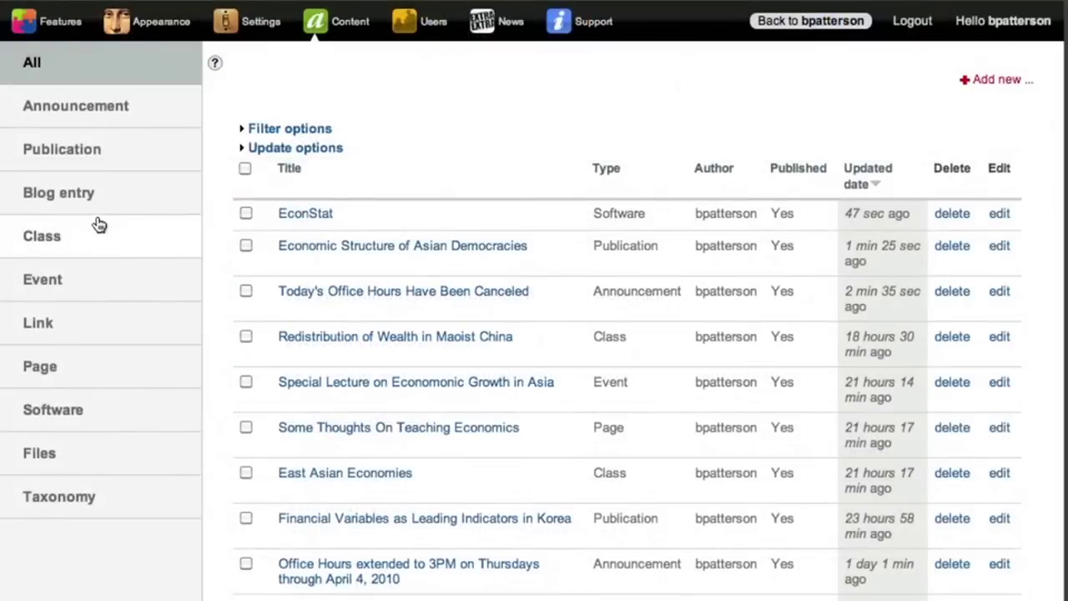
# - Add a new event starting 03/27/2010, chosen from the March 2010 calendar
pyautogui.click(71, 286)
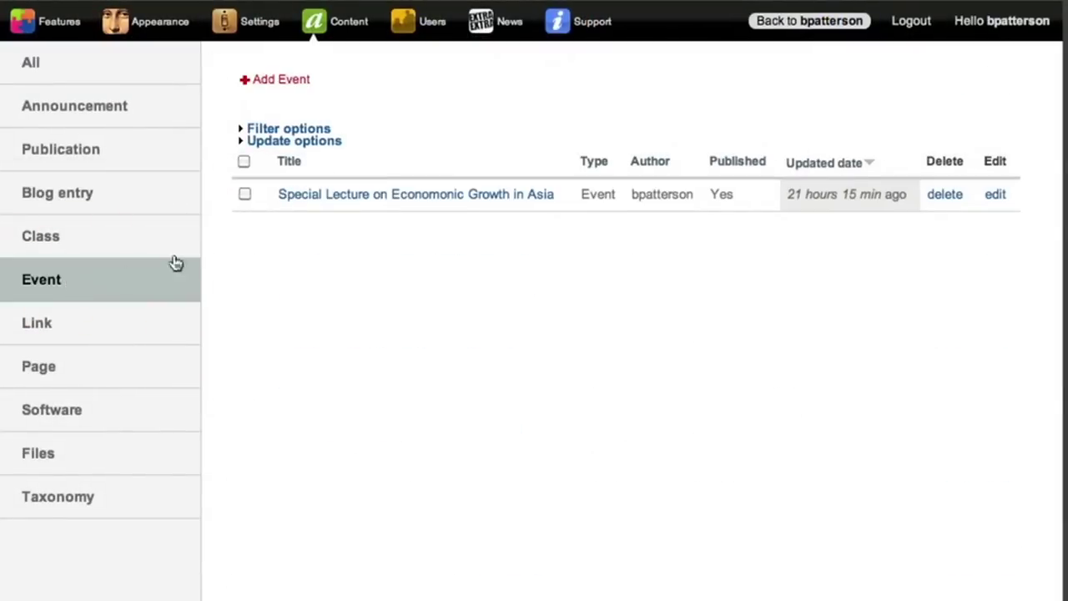
pyautogui.click(262, 82)
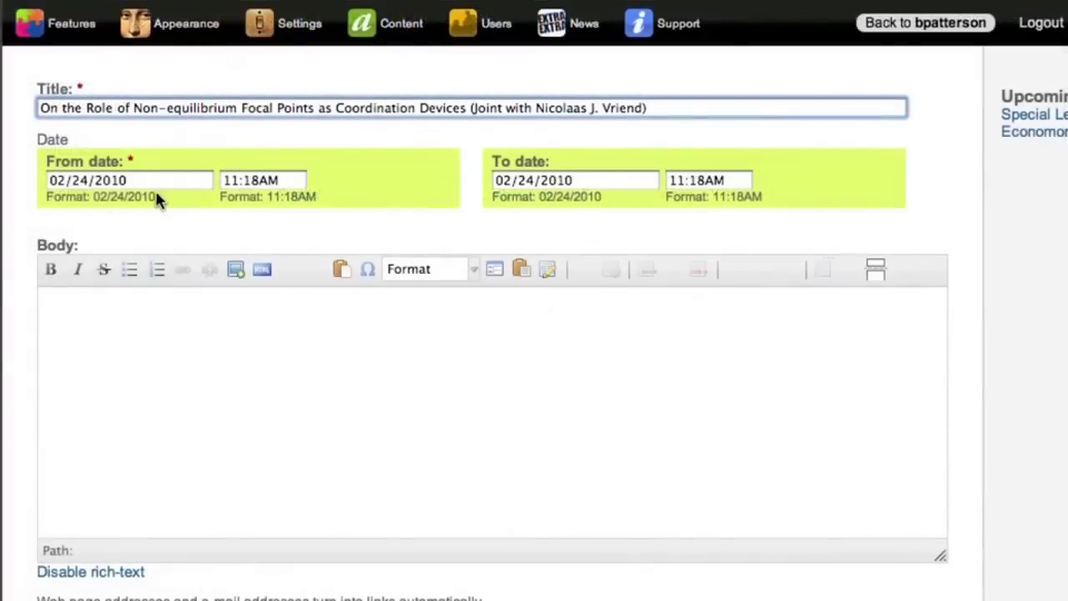
pyautogui.click(172, 185)
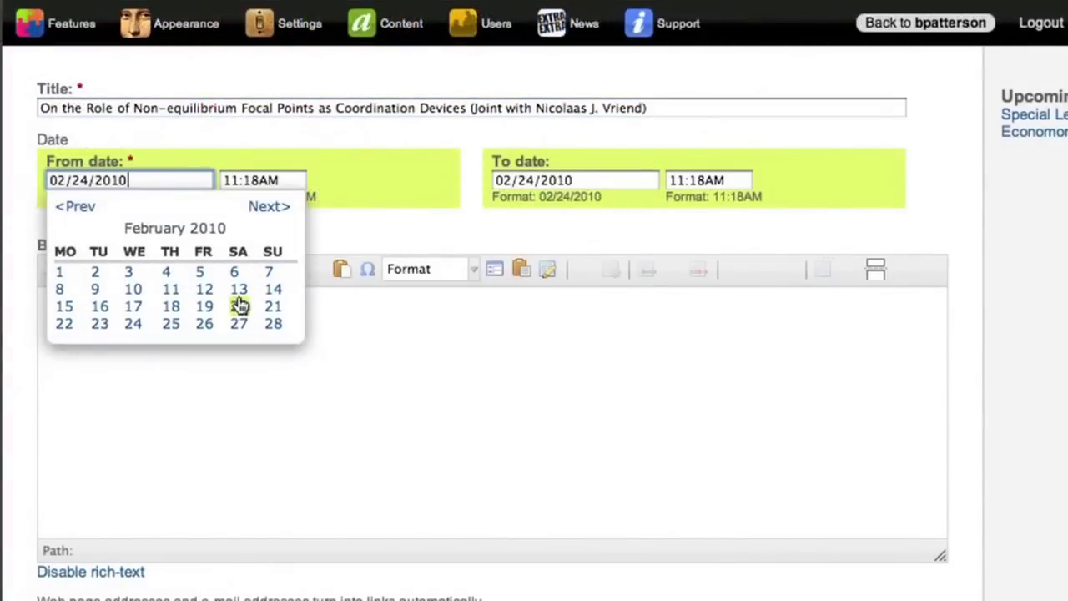
pyautogui.click(266, 209)
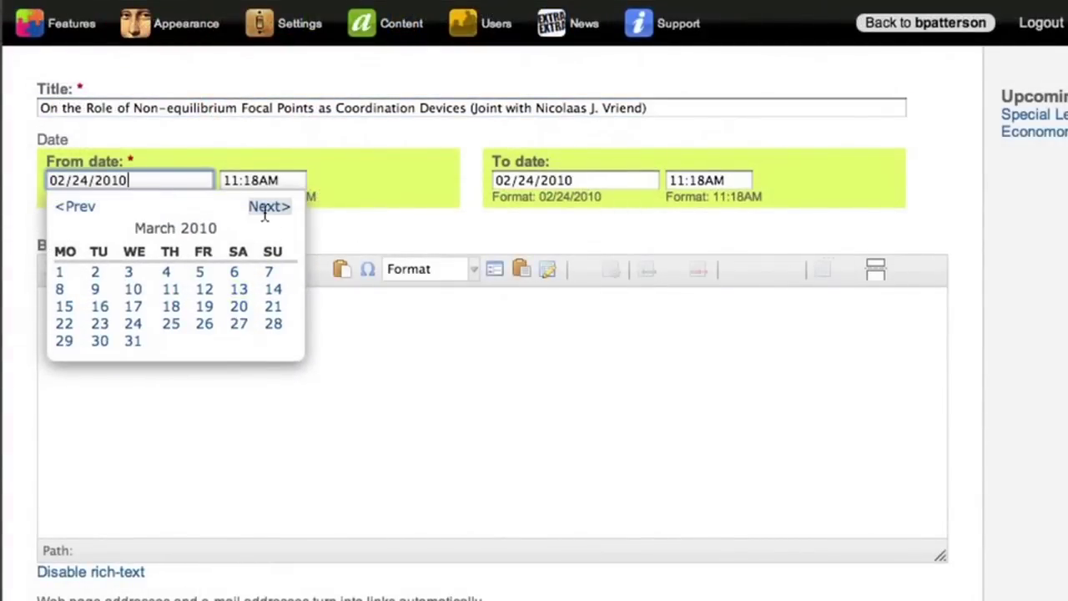
pyautogui.click(238, 325)
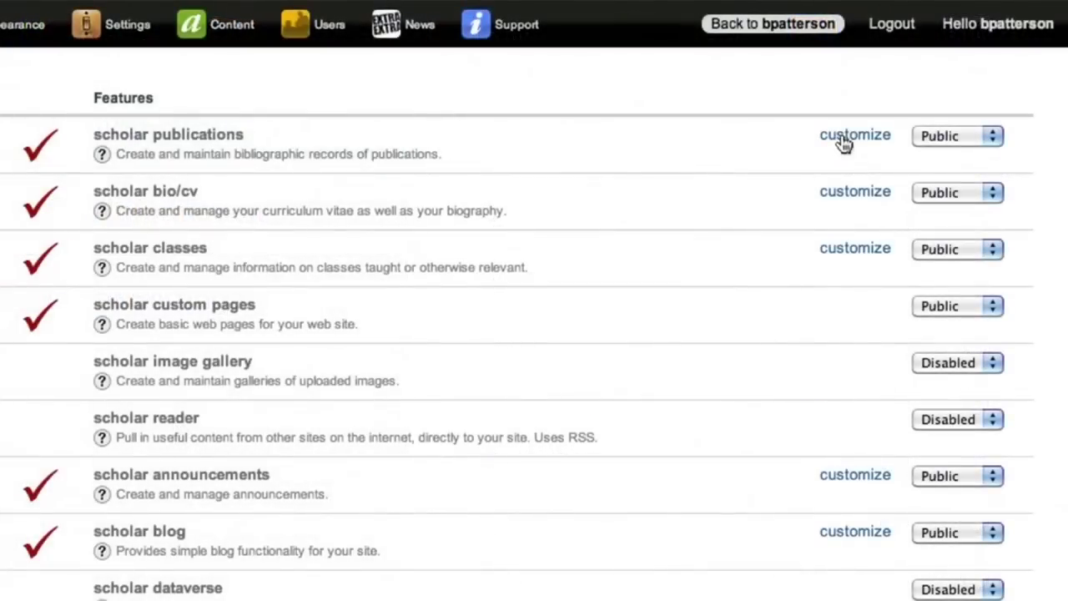
pyautogui.click(839, 139)
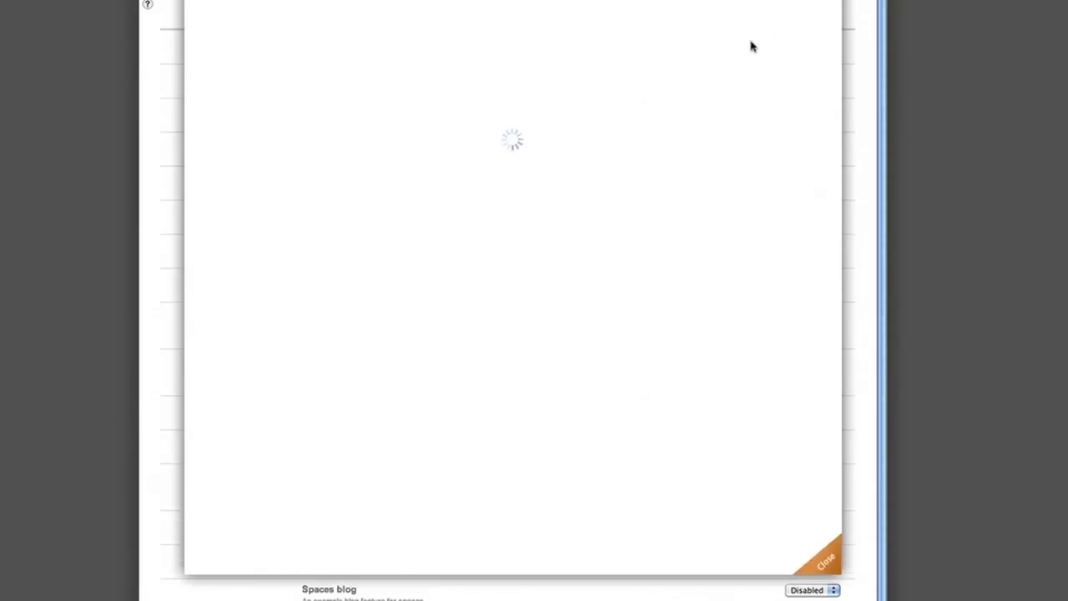
# - Choose the CSE bibliographic style for publications and close the settings
pyautogui.scroll(-10, 935, 166)
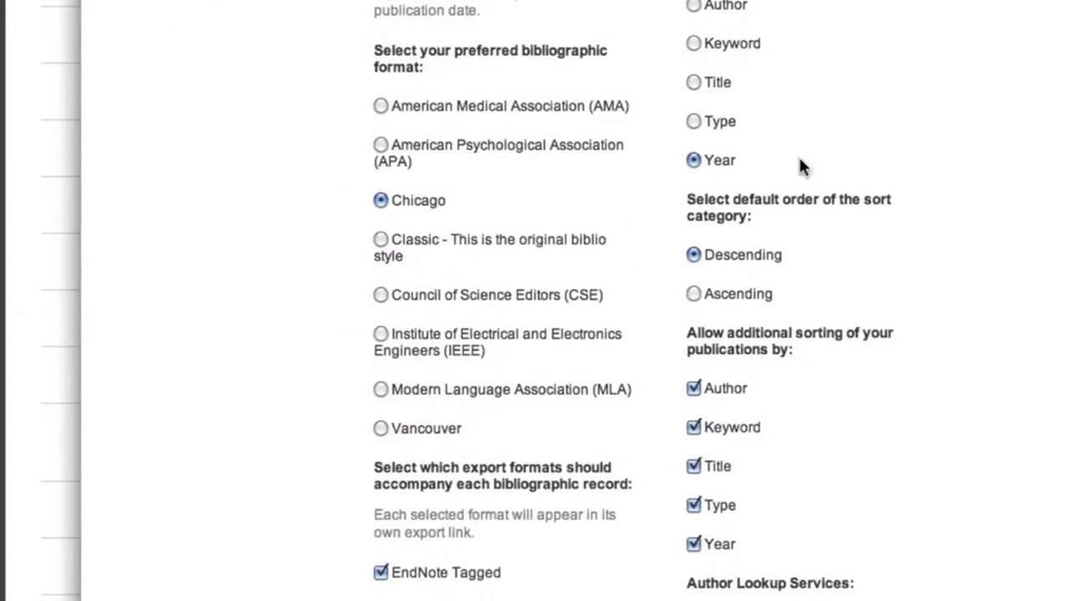
pyautogui.click(380, 297)
pyautogui.scroll(-5, 293, 391)
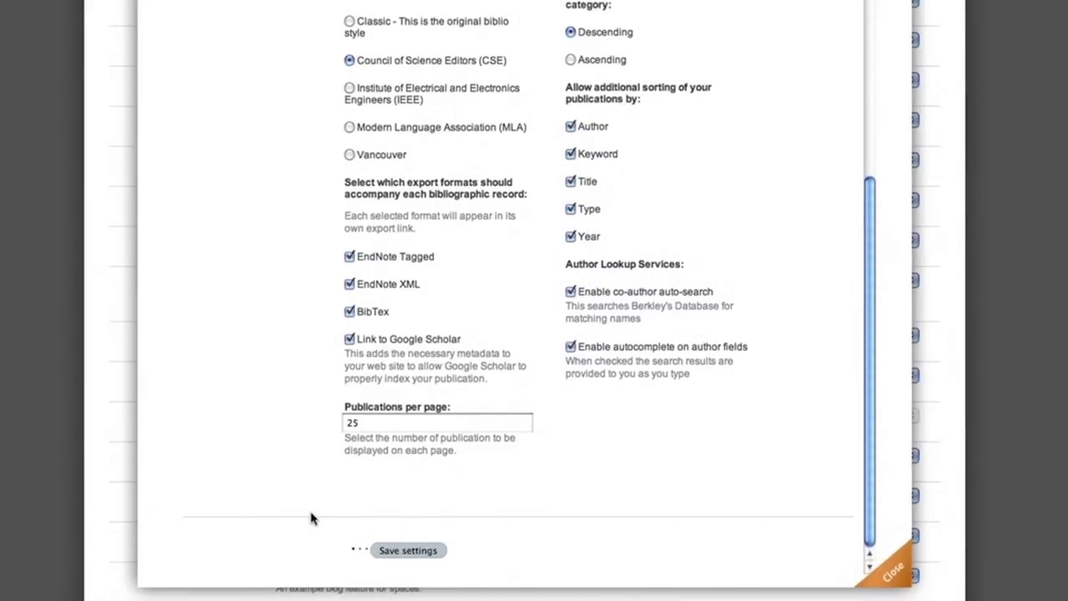
pyautogui.click(408, 549)
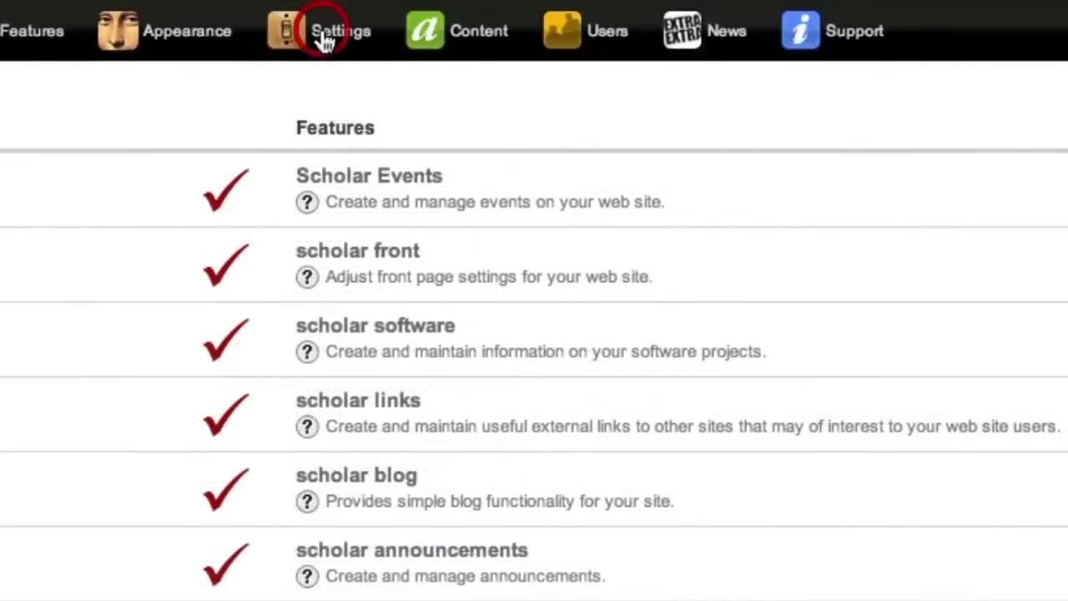
# - Delete 'My' from the scholar blog's menu title and save the settings
pyautogui.click(324, 42)
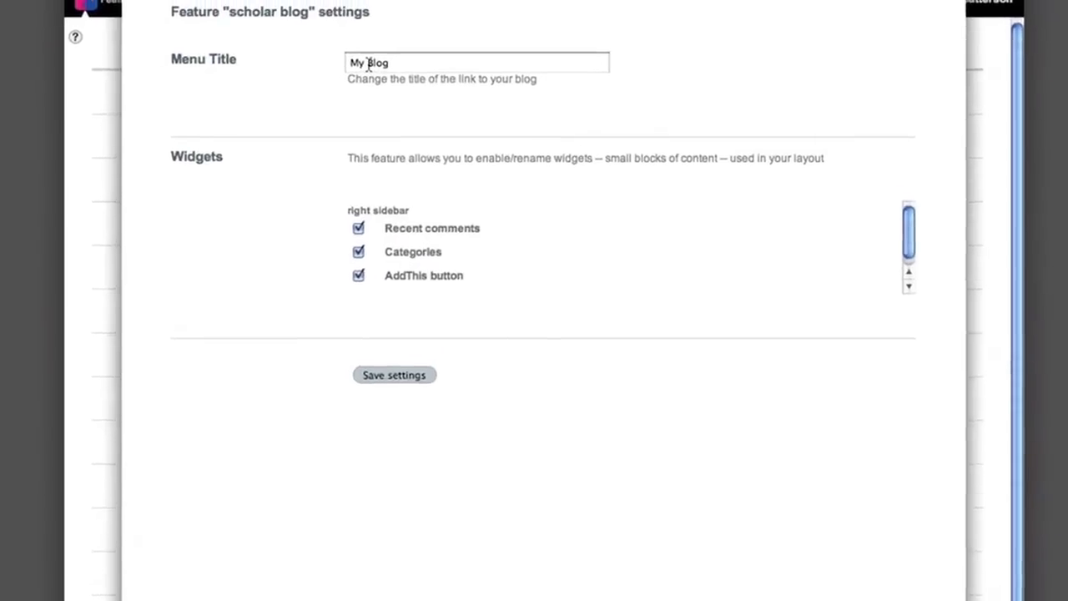
pyautogui.moveTo(341, 78); pyautogui.dragTo(293, 89)
pyautogui.press('BackSpace')
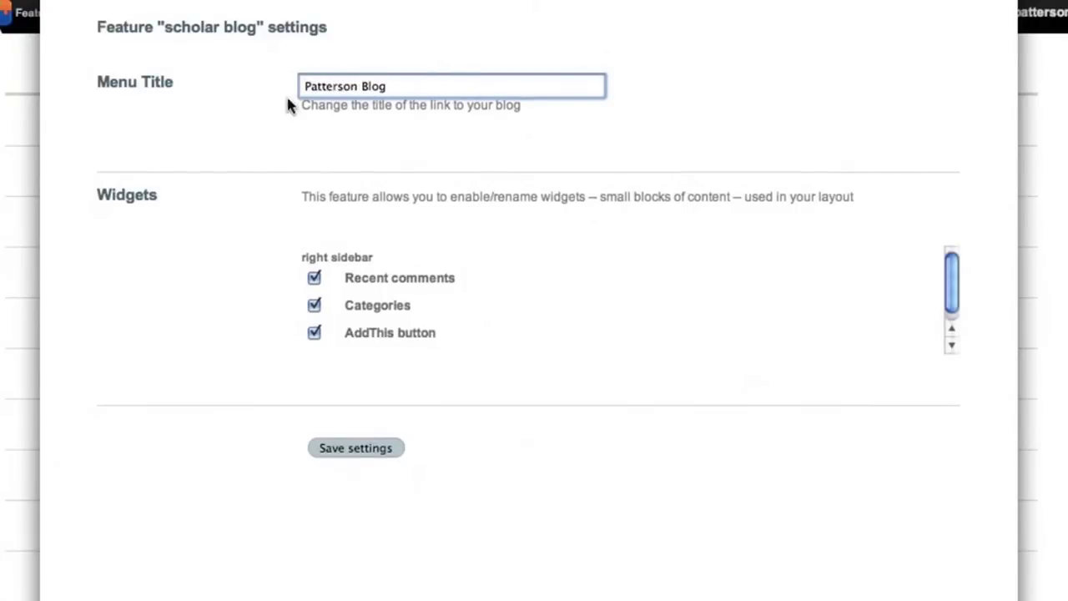
pyautogui.click(355, 448)
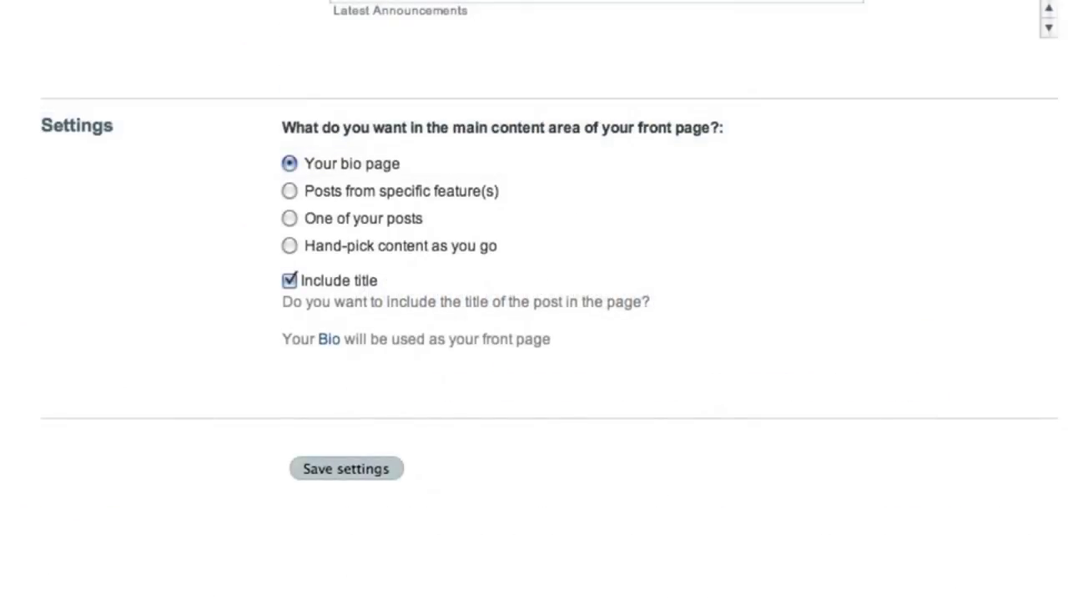
# - Try each front-page content option, settle on a single post, then go to Appearance
pyautogui.click(290, 192)
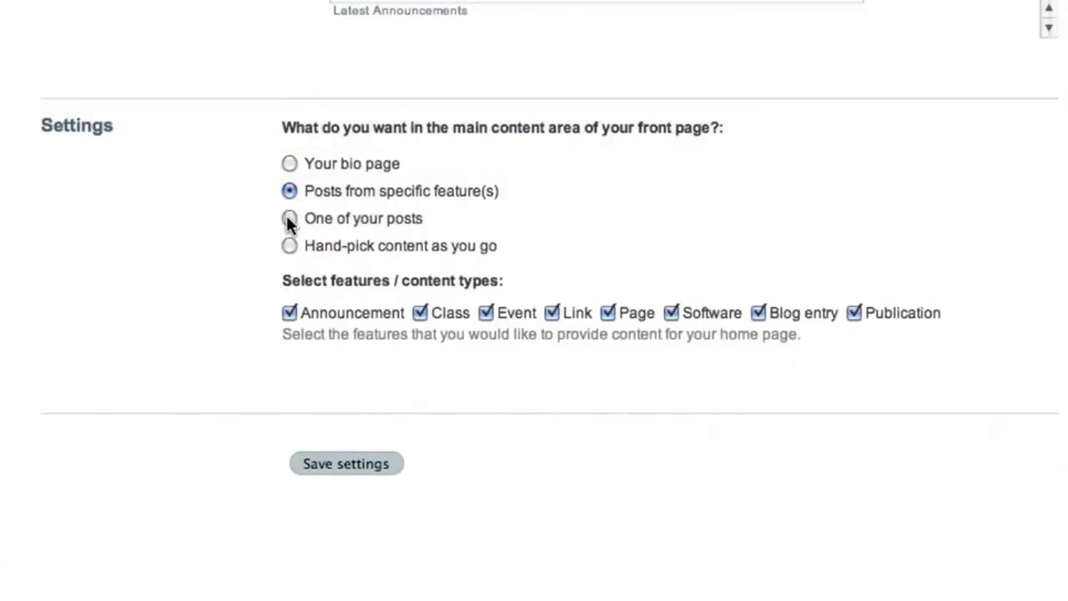
pyautogui.click(288, 217)
pyautogui.click(287, 249)
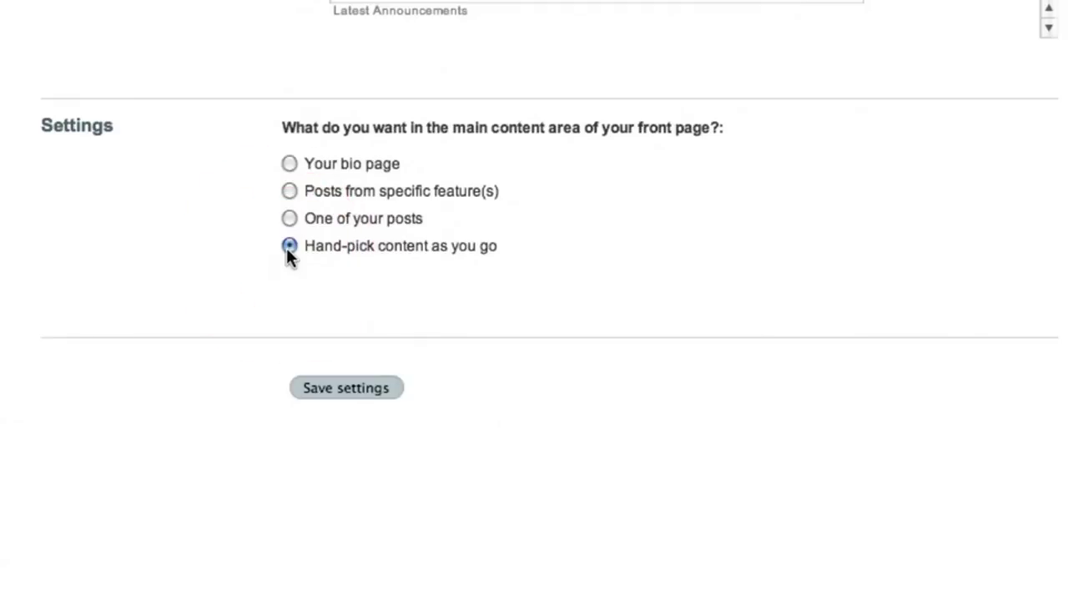
pyautogui.click(288, 218)
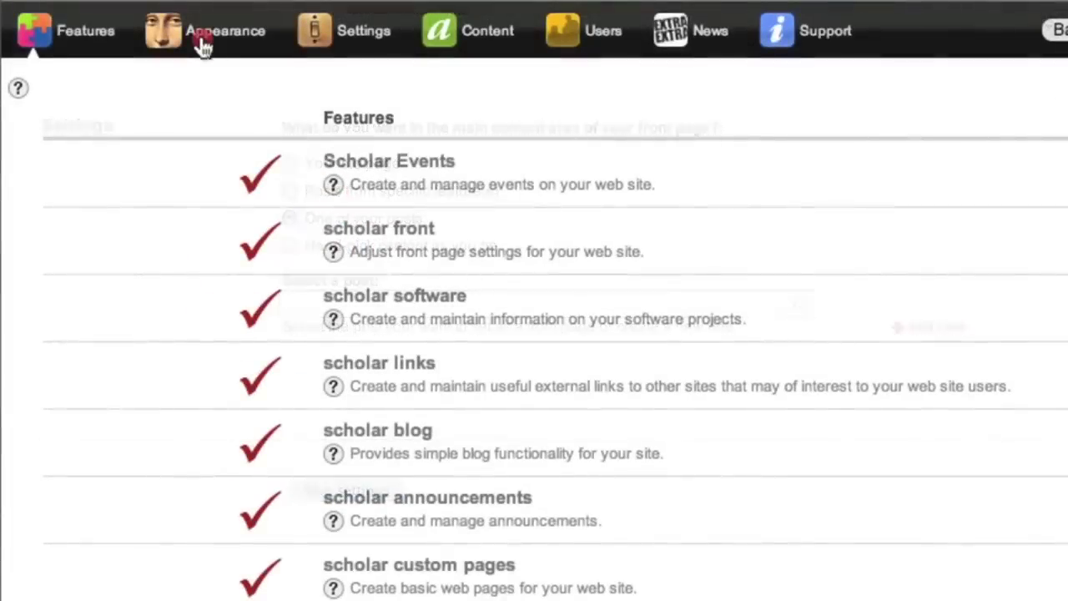
pyautogui.click(202, 42)
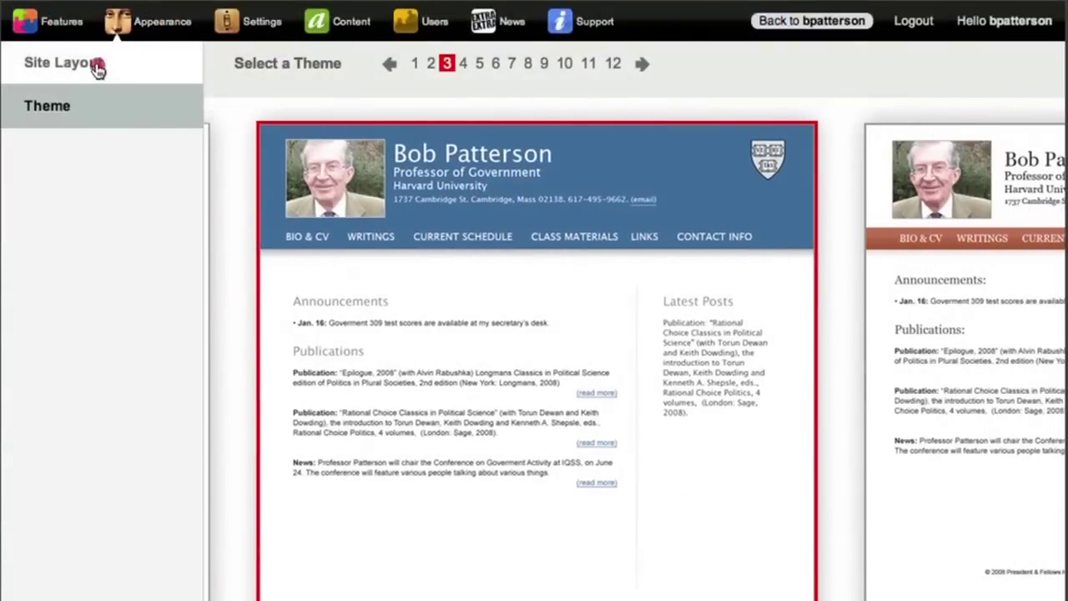
# - Place Google Translate and Featured posts in the right sidebar, then translate the site into Bulgarian
pyautogui.click(97, 68)
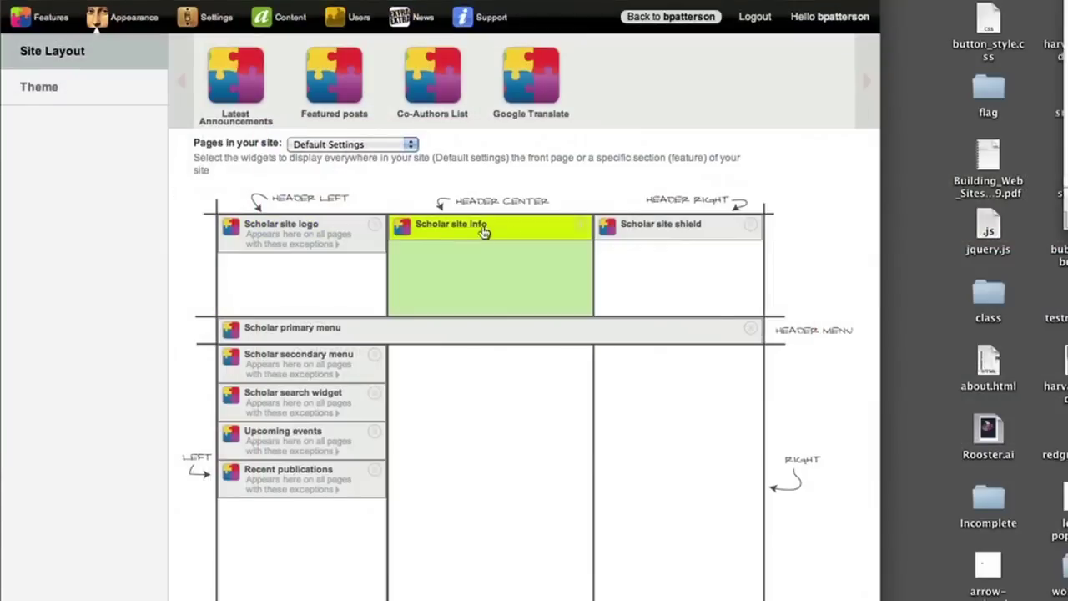
pyautogui.moveTo(534, 92); pyautogui.dragTo(669, 391)
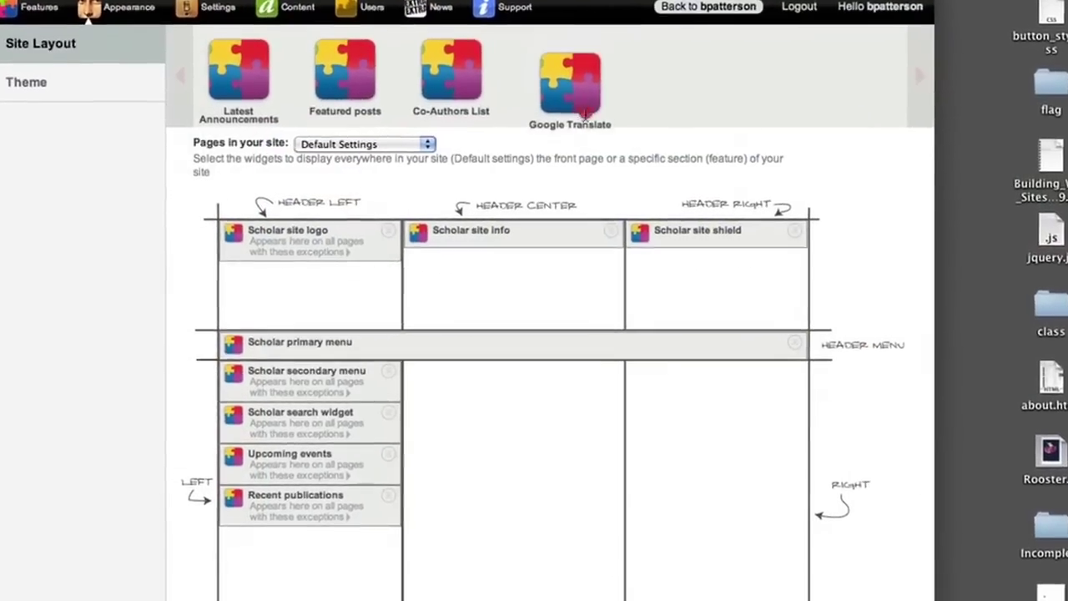
pyautogui.moveTo(768, 439); pyautogui.dragTo(759, 438)
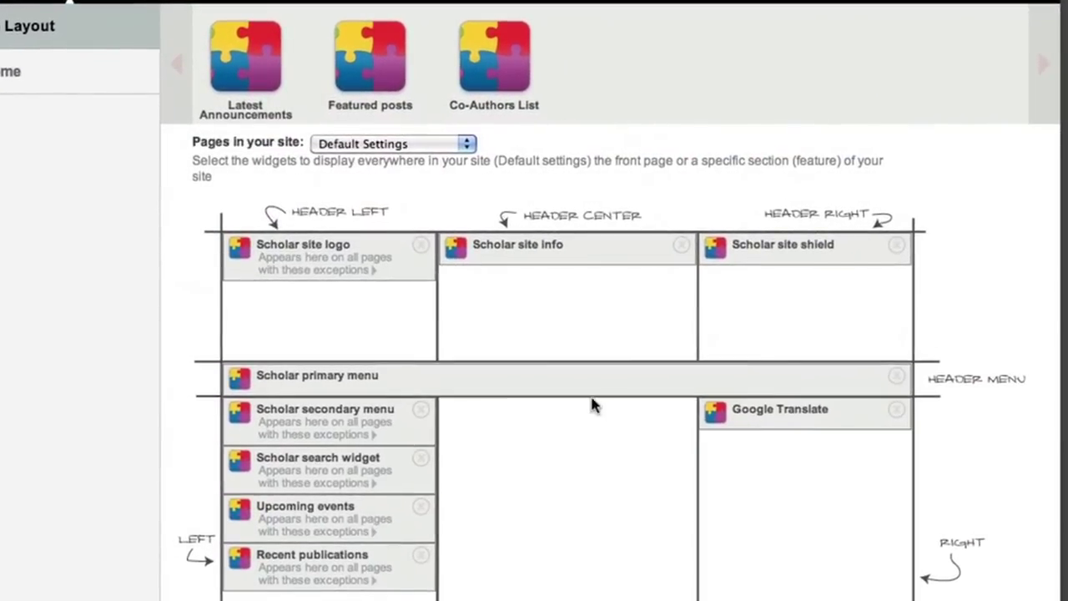
pyautogui.moveTo(373, 102); pyautogui.dragTo(746, 567)
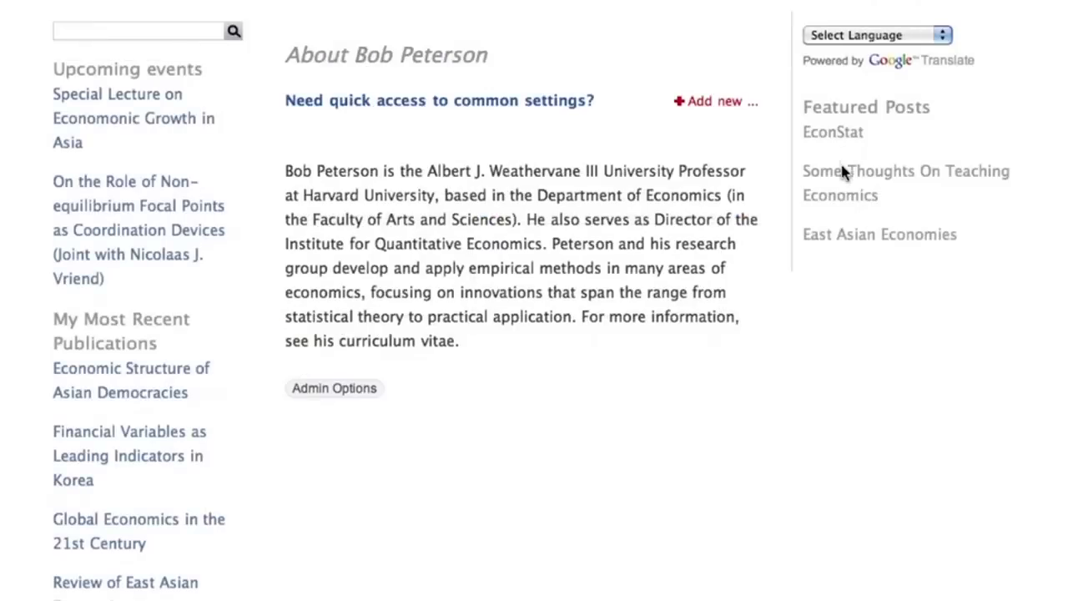
pyautogui.click(845, 38)
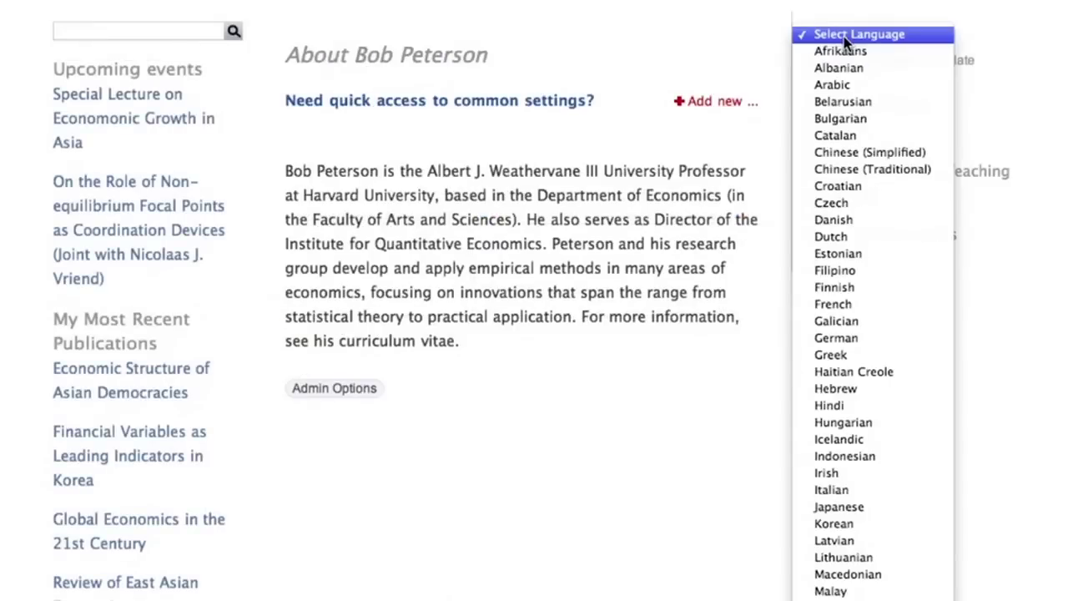
pyautogui.click(851, 121)
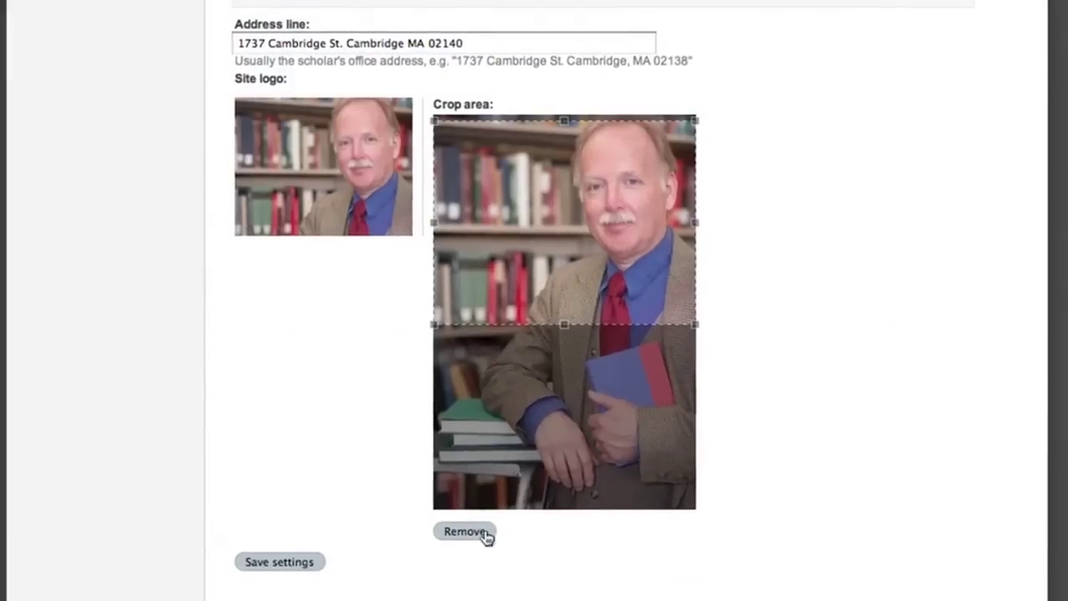
# - Replace the old logo with the new JPG photo, crop it around head and shoulders, and save
pyautogui.click(468, 540)
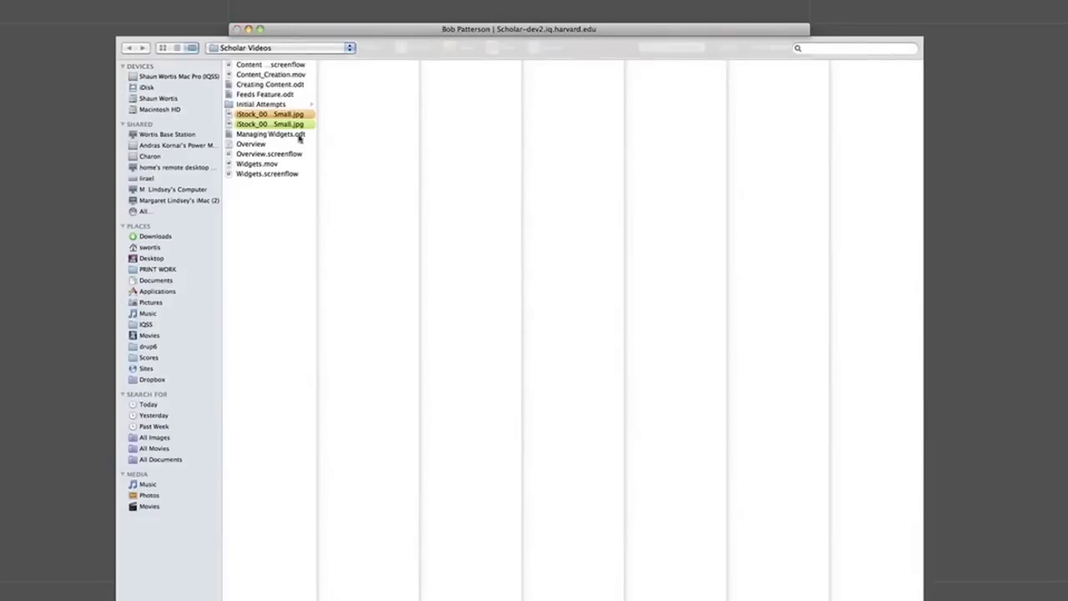
pyautogui.click(282, 125)
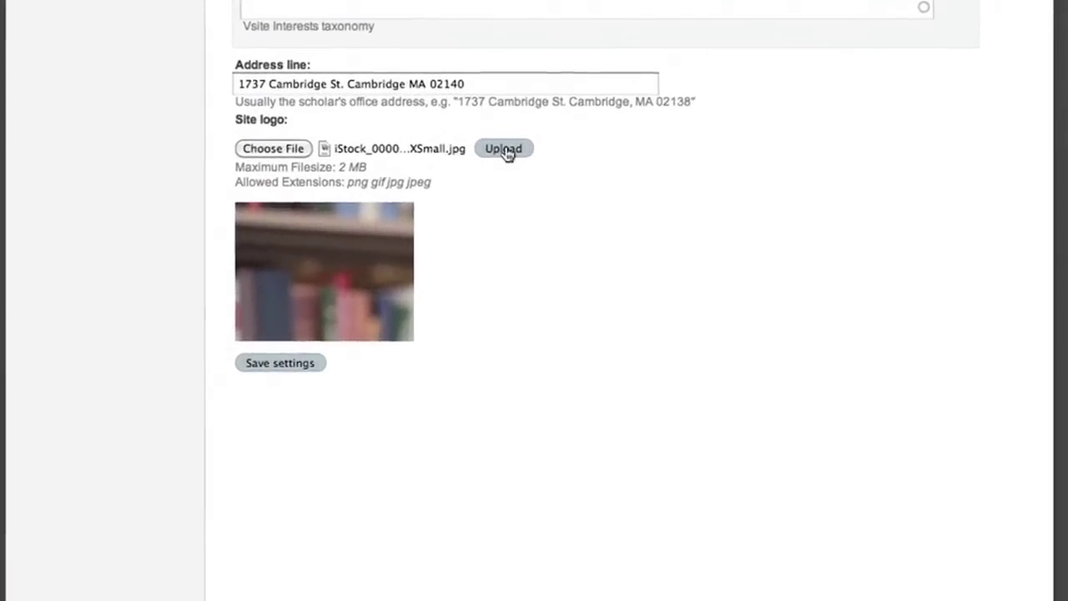
pyautogui.click(506, 189)
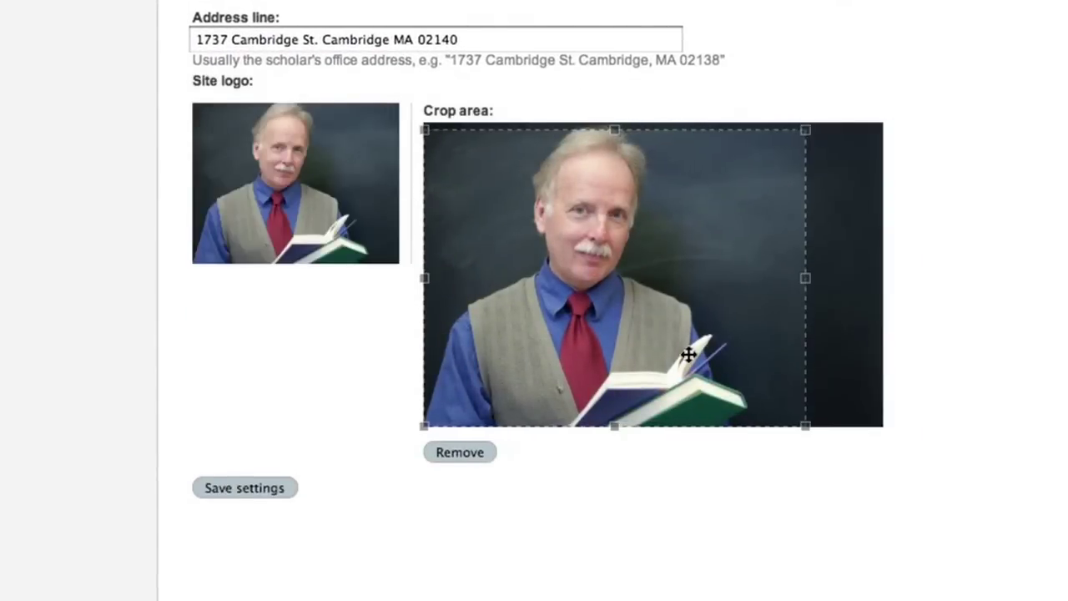
pyautogui.moveTo(688, 355); pyautogui.dragTo(688, 351)
pyautogui.moveTo(803, 419); pyautogui.dragTo(765, 389)
pyautogui.moveTo(723, 346); pyautogui.dragTo(716, 336)
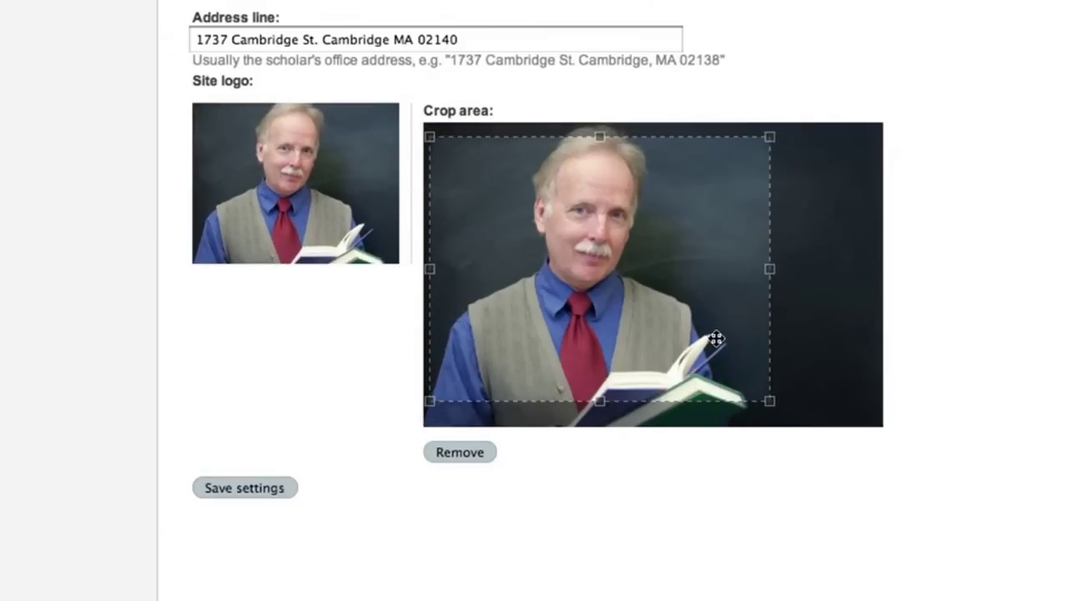
pyautogui.click(250, 487)
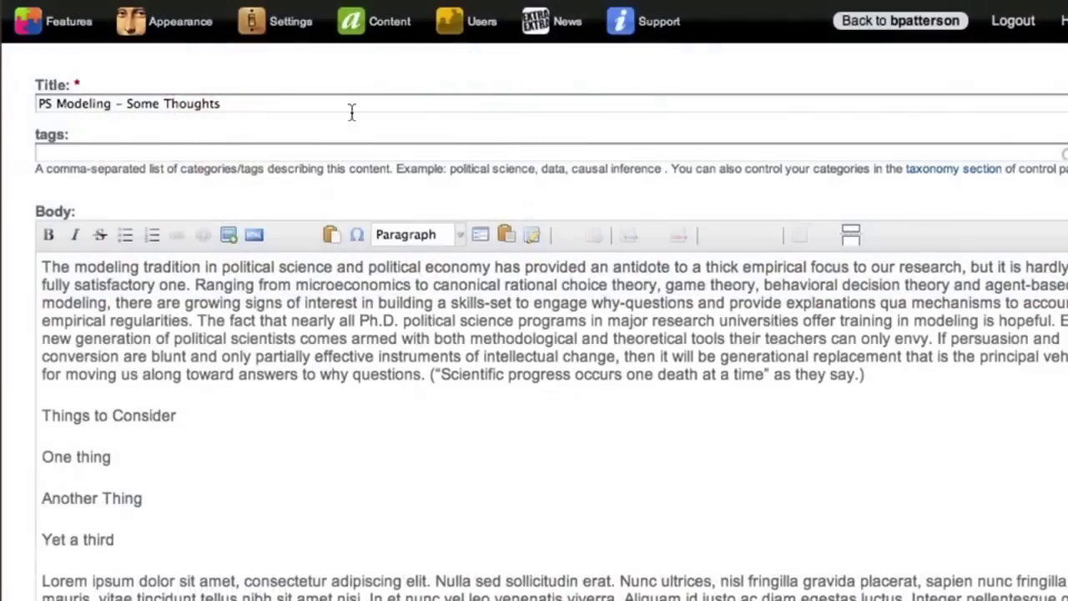
# - Fix the post title, make 'Things to Consider' a Heading 3, and bullet the three items
pyautogui.click(112, 104)
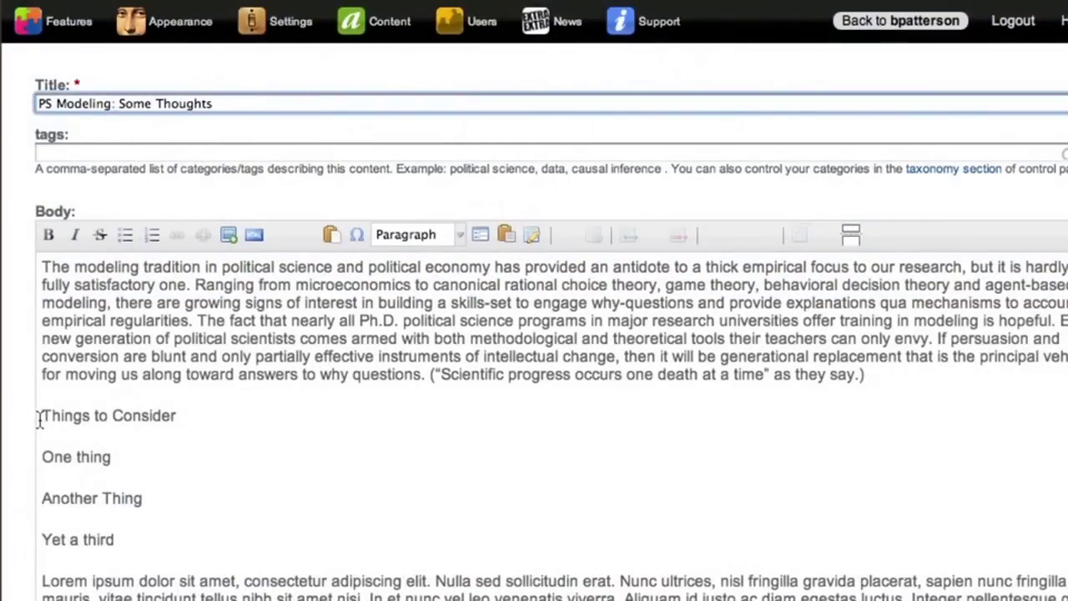
pyautogui.moveTo(38, 419); pyautogui.dragTo(170, 419)
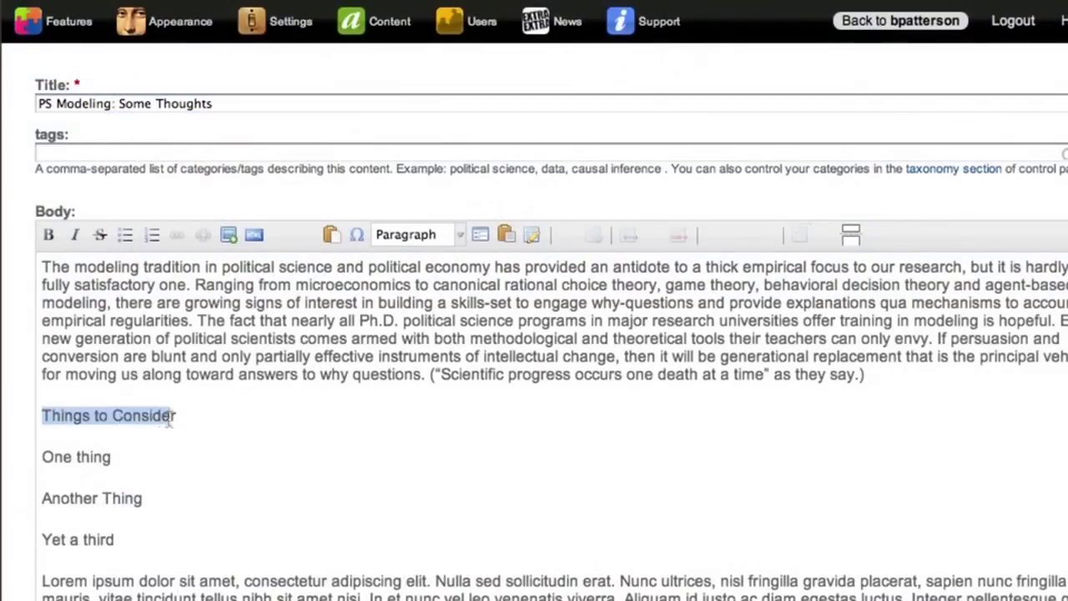
pyautogui.click(461, 236)
pyautogui.click(445, 377)
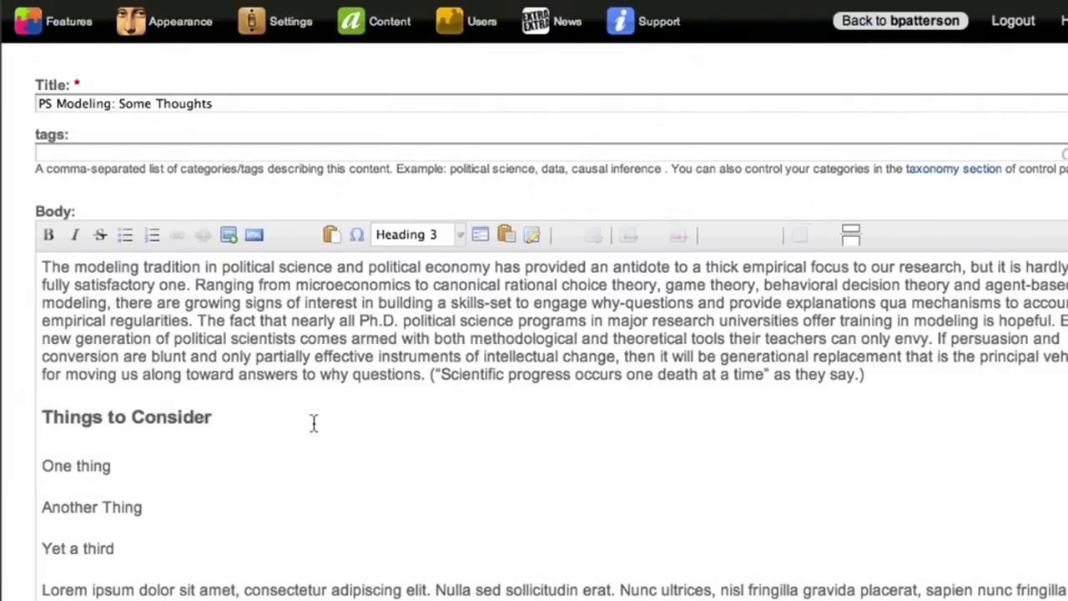
pyautogui.moveTo(134, 549); pyautogui.dragTo(33, 472)
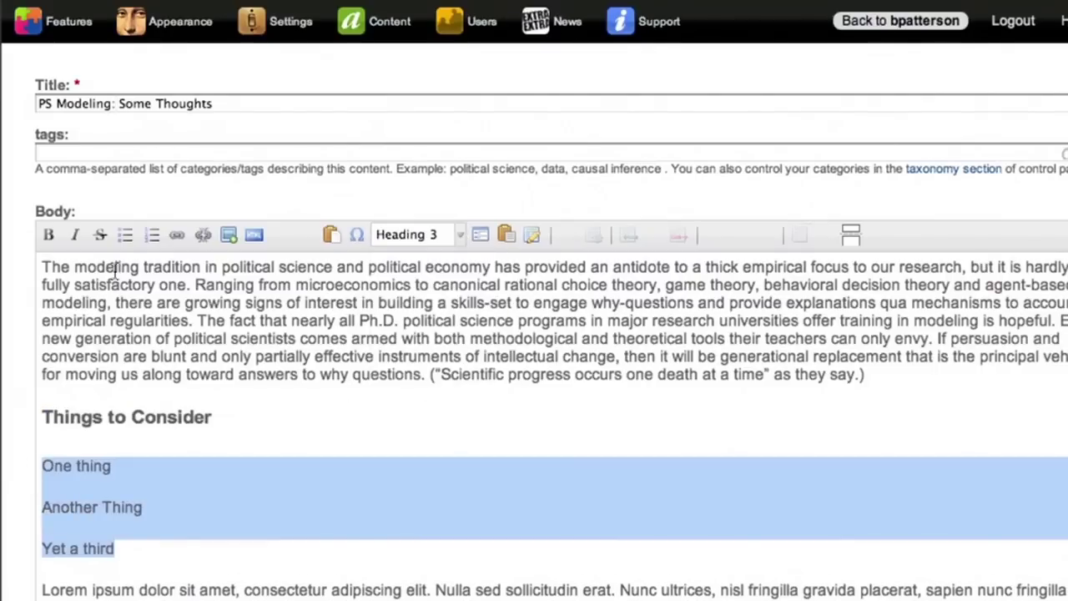
pyautogui.click(124, 237)
# - Italicize the whole Lorem paragraph
pyautogui.scroll(-3, 152, 477)
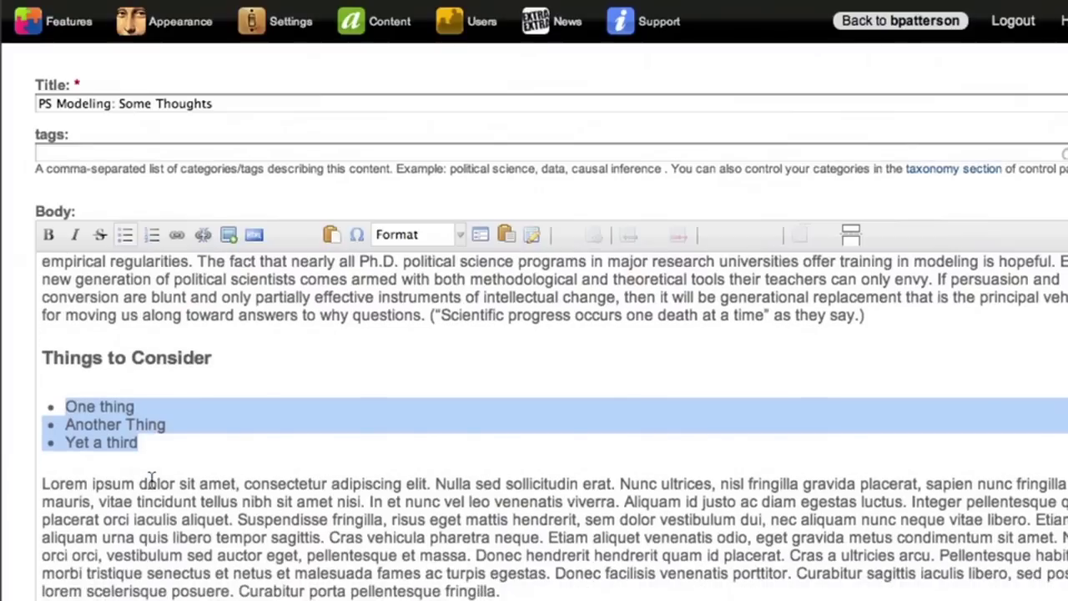
pyautogui.moveTo(501, 514); pyautogui.dragTo(33, 399)
pyautogui.click(76, 236)
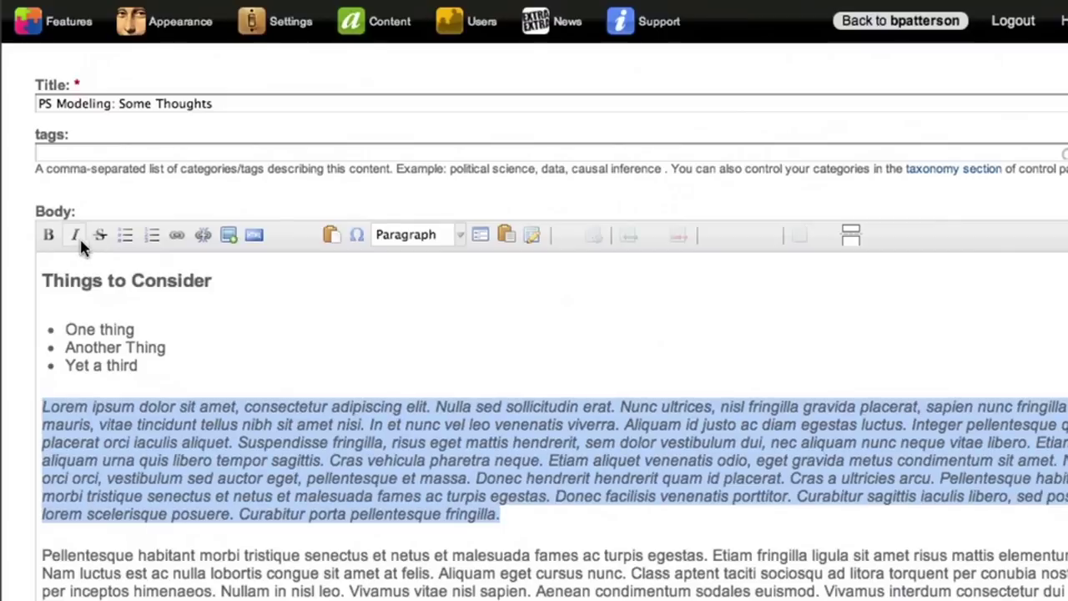
pyautogui.click(195, 501)
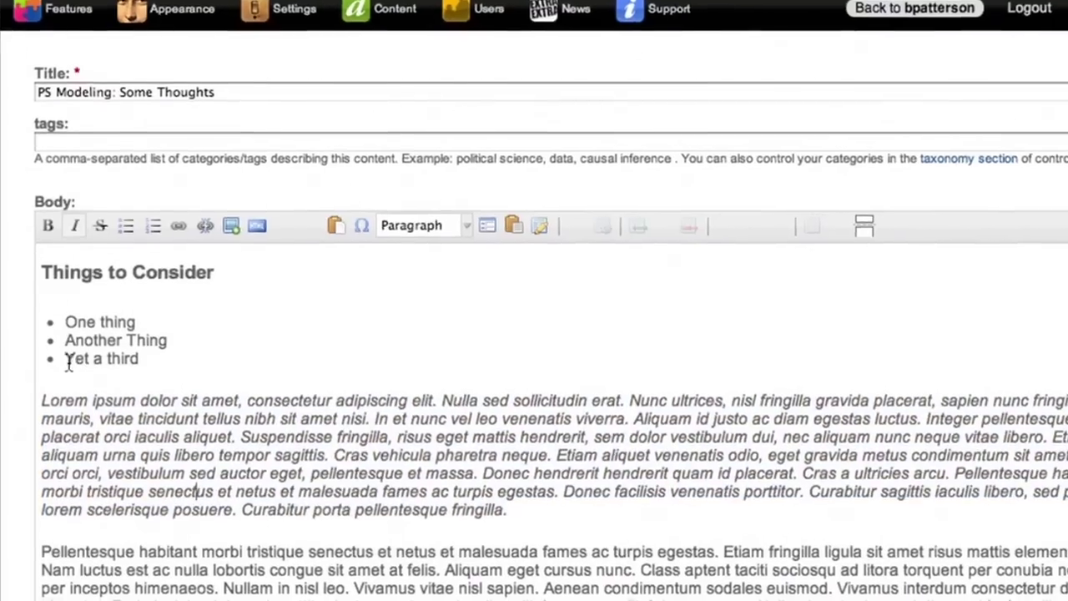
# - Link the 'Yet a third' item to http//somewhere.com
pyautogui.moveTo(67, 368); pyautogui.dragTo(138, 366)
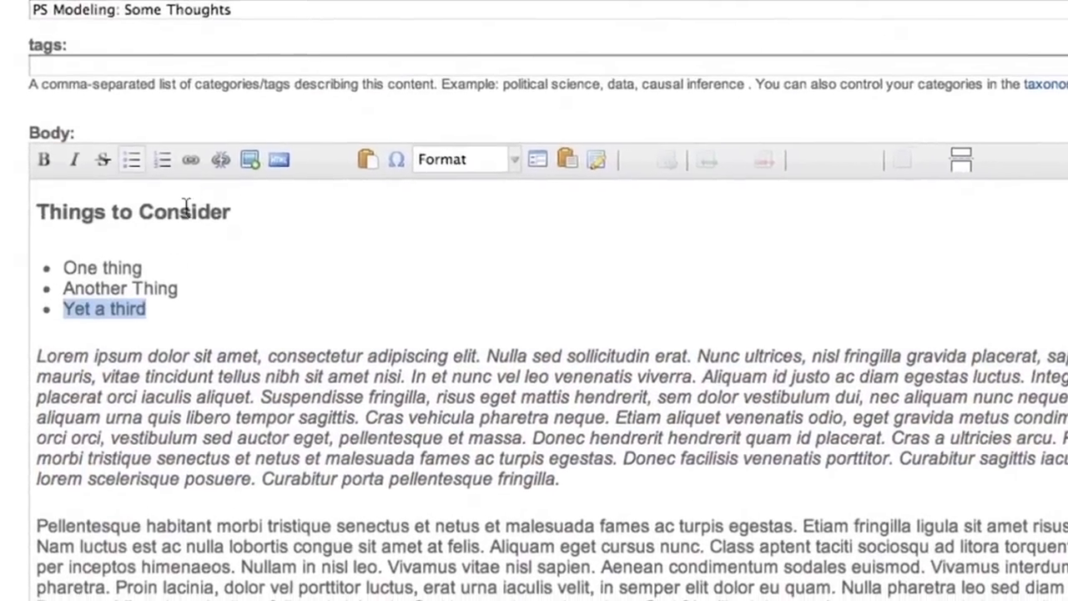
pyautogui.click(176, 234)
pyautogui.write('http//')
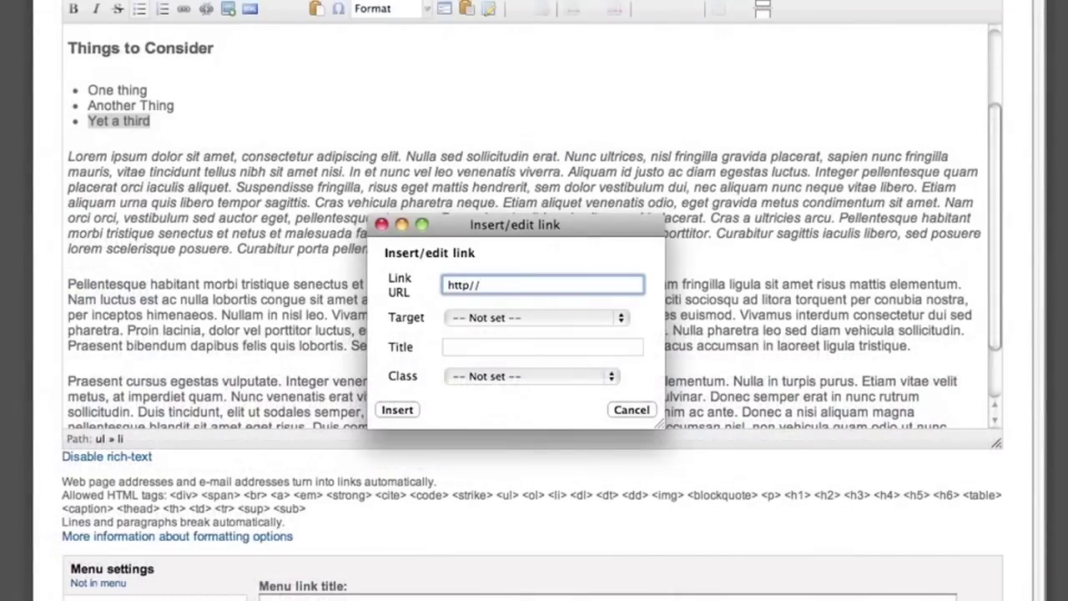
pyautogui.write('somewhere.com')
pyautogui.press('Return')
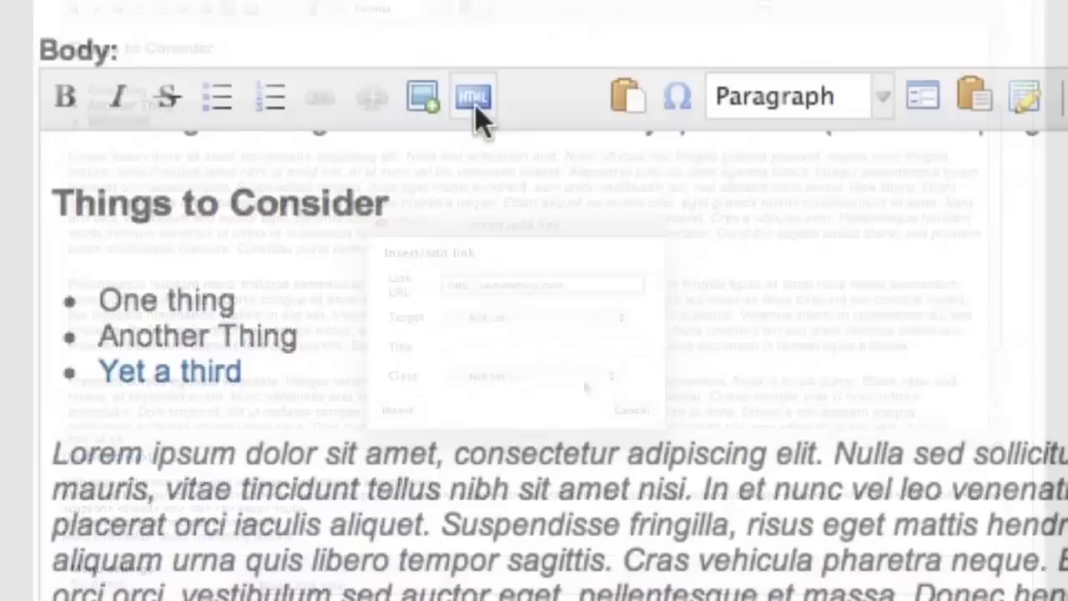
# - Check the post's HTML source, then edit fullscreen and add a blank paragraph above Pellentesque
pyautogui.click(249, 9)
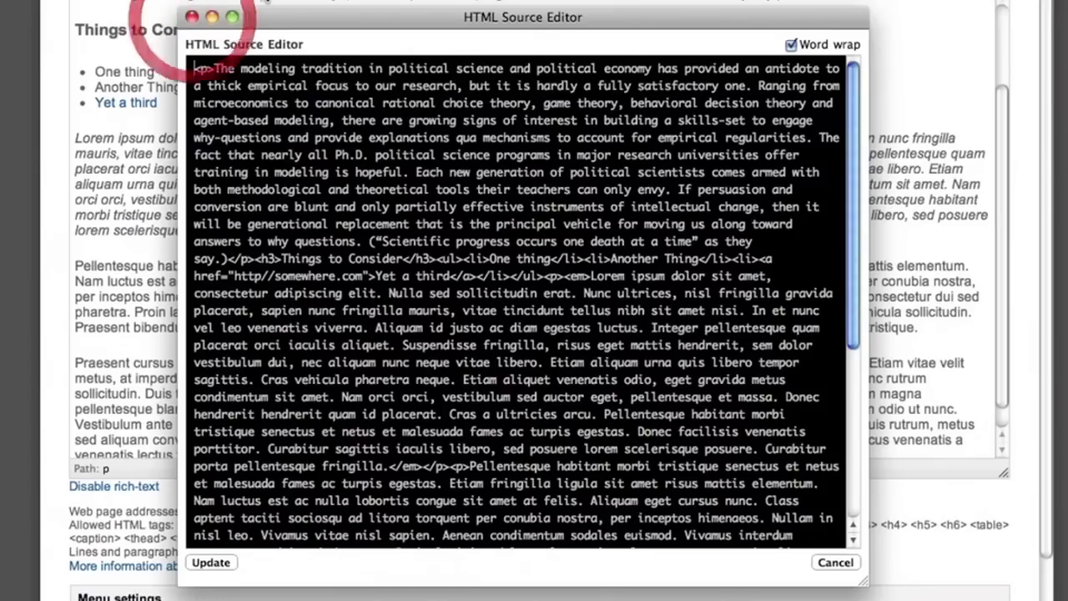
pyautogui.click(192, 19)
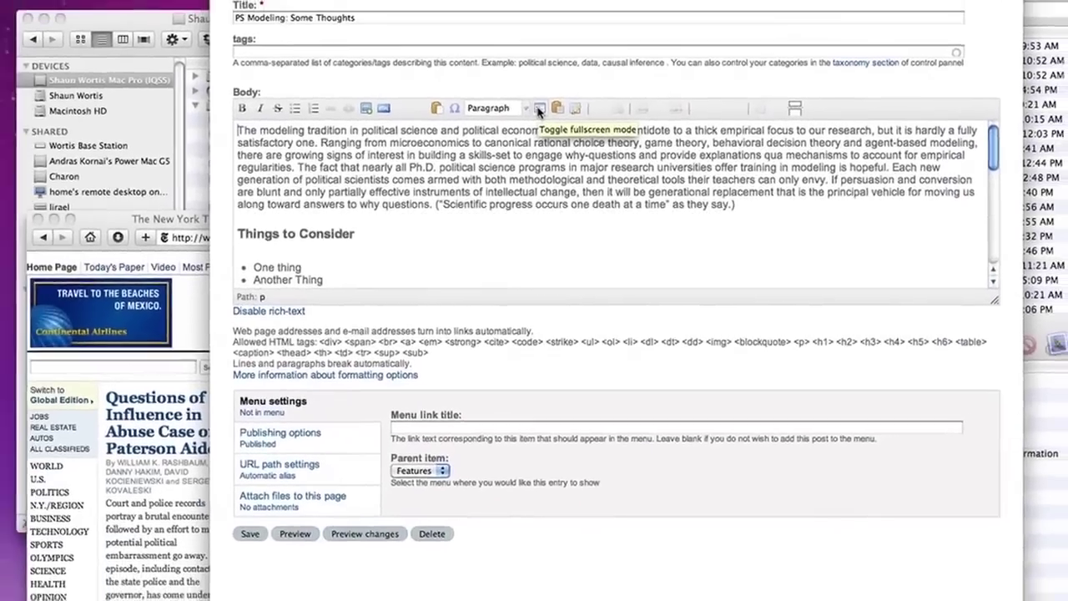
pyautogui.click(539, 111)
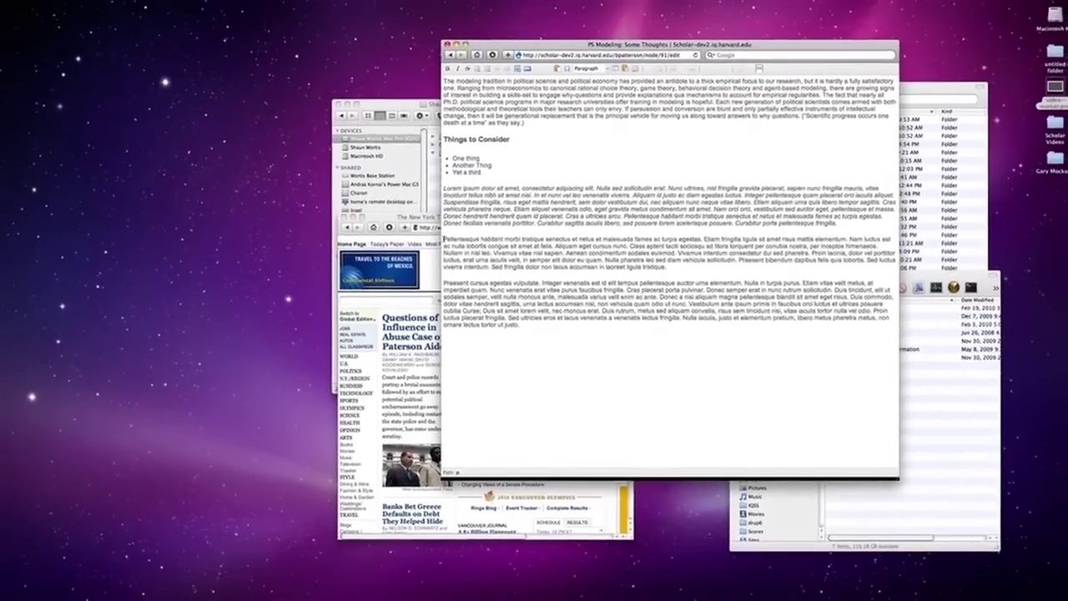
pyautogui.press('Return')
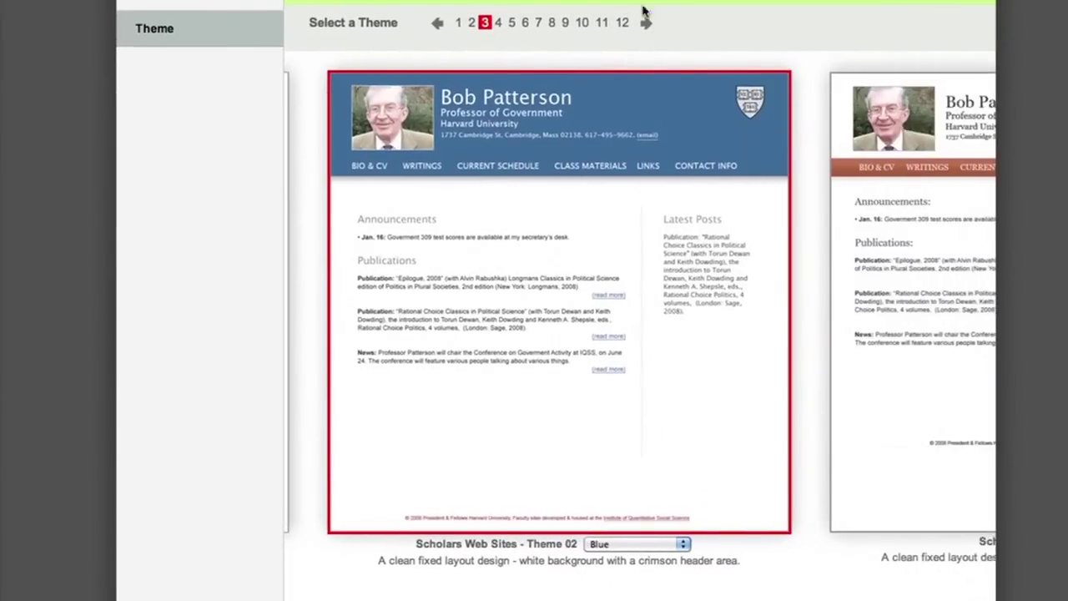
# - Advance the theme gallery to Theme 08 and select it for the site
pyautogui.click(646, 21)
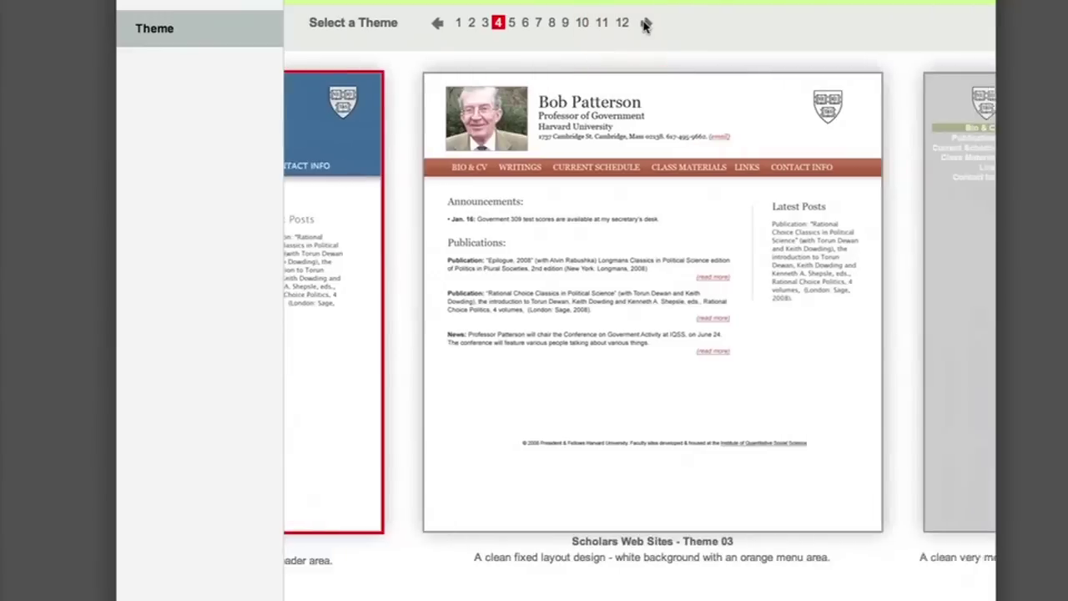
pyautogui.click(645, 24)
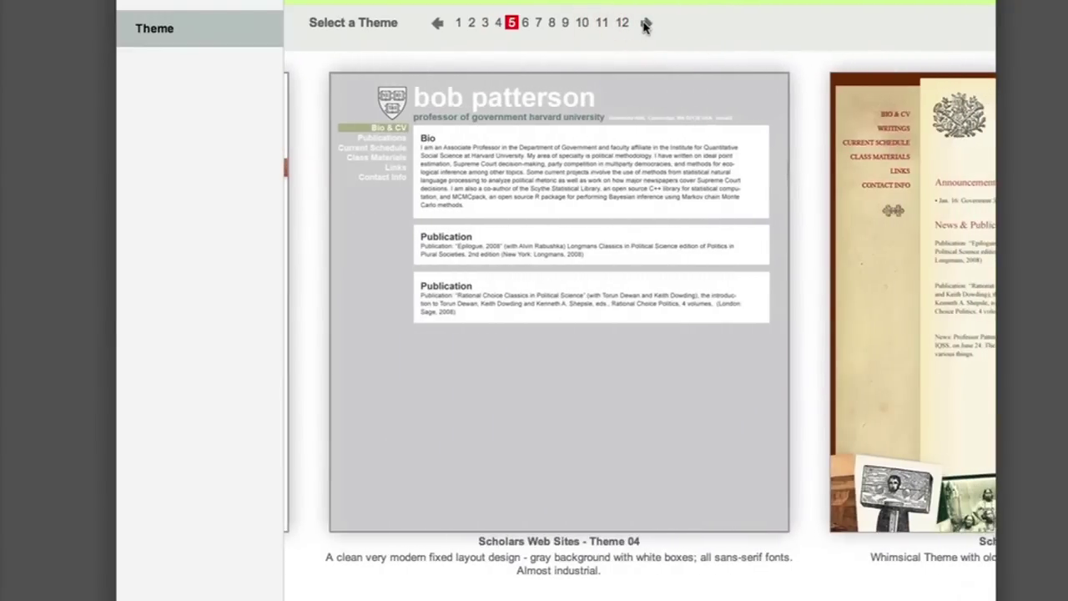
pyautogui.click(645, 24)
pyautogui.click(645, 24)
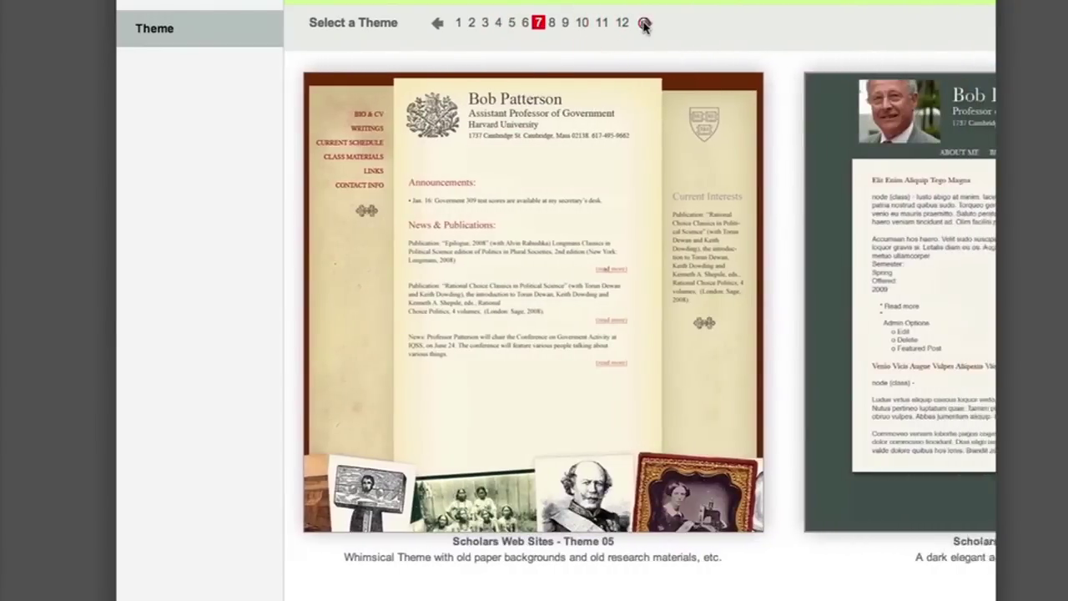
pyautogui.click(645, 24)
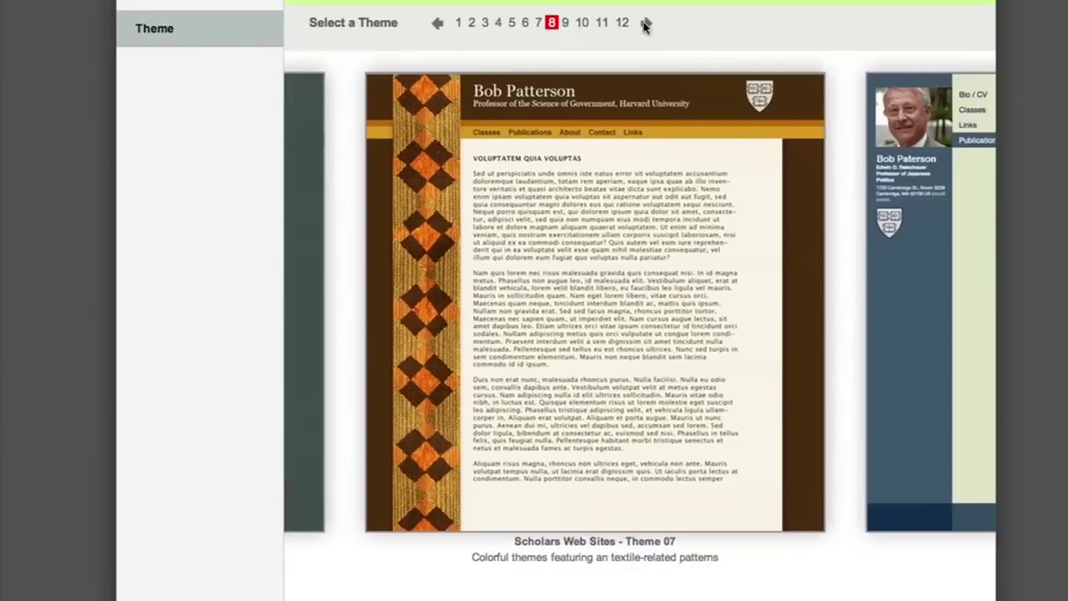
pyautogui.click(645, 24)
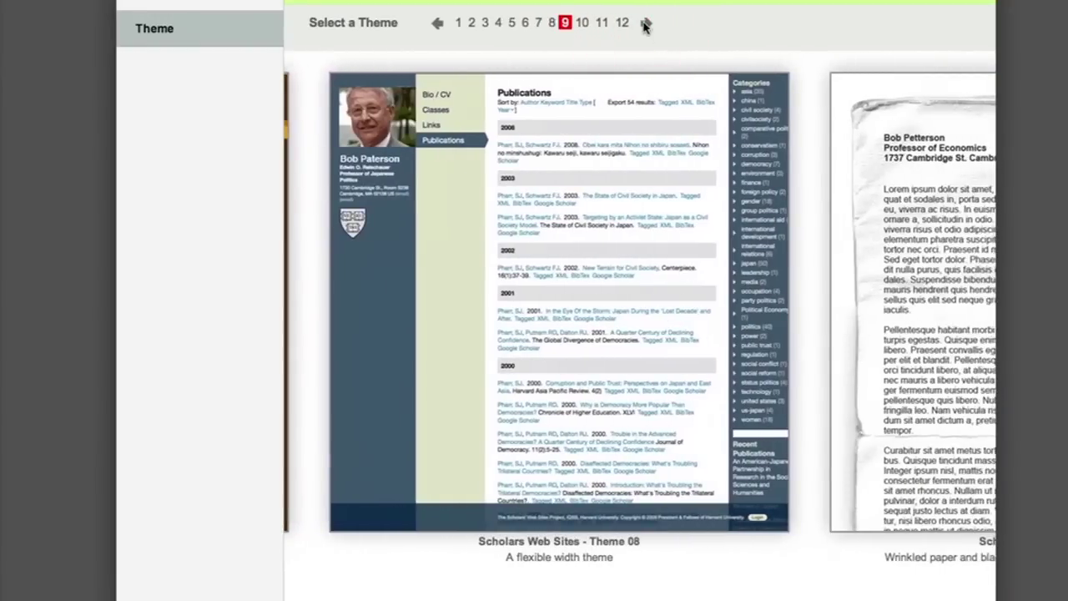
pyautogui.click(383, 196)
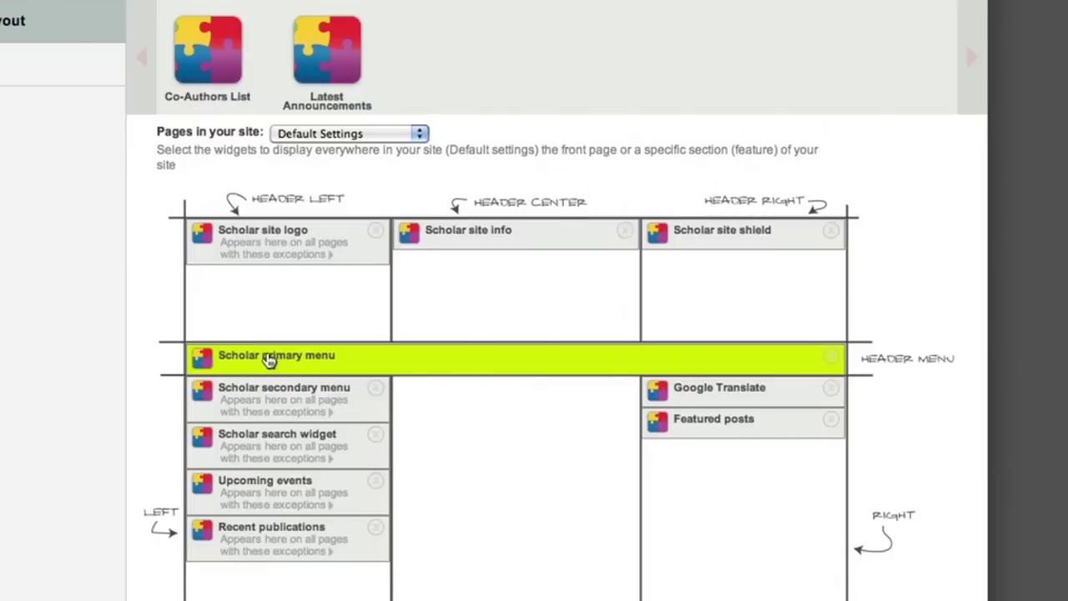
# - Put the primary menu atop the left column, move search, publications and events right, and remove the shield
pyautogui.moveTo(268, 359); pyautogui.dragTo(239, 392)
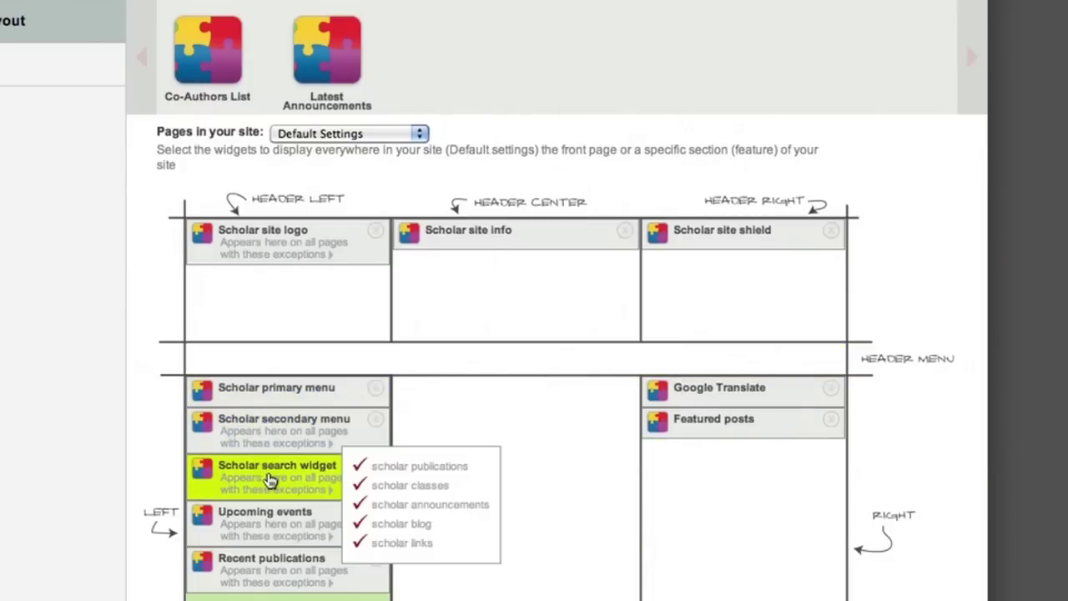
pyautogui.moveTo(247, 484); pyautogui.dragTo(659, 467)
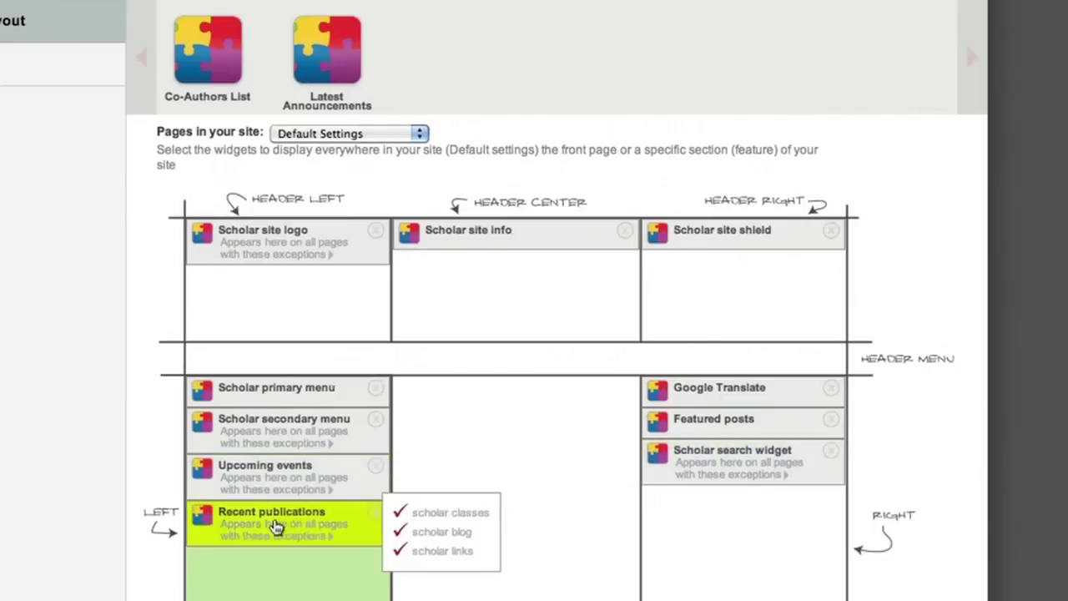
pyautogui.moveTo(341, 526); pyautogui.dragTo(736, 503)
pyautogui.moveTo(250, 469); pyautogui.dragTo(735, 551)
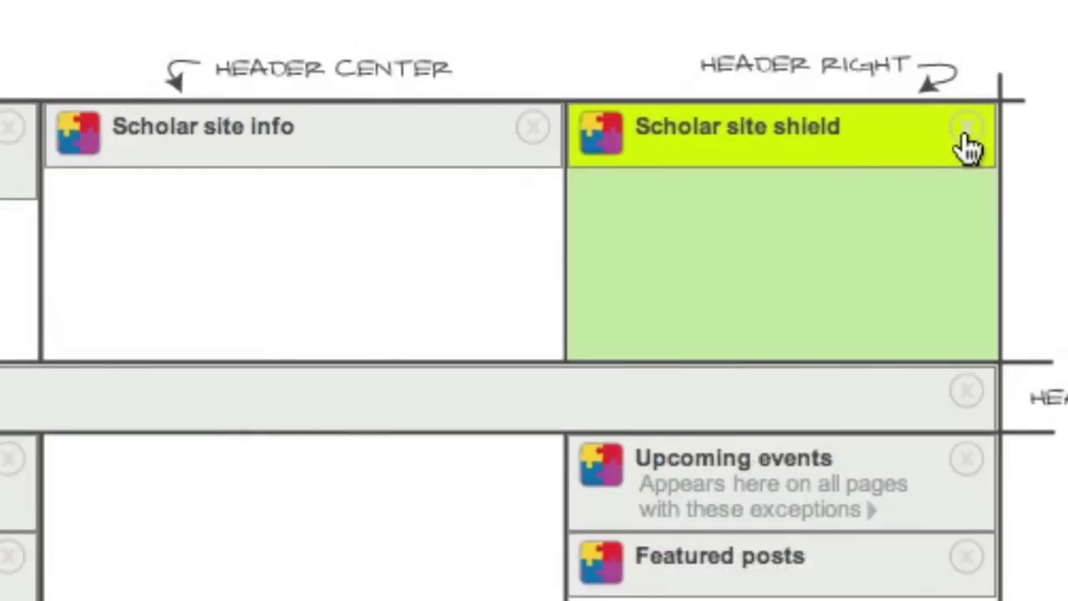
pyautogui.click(965, 130)
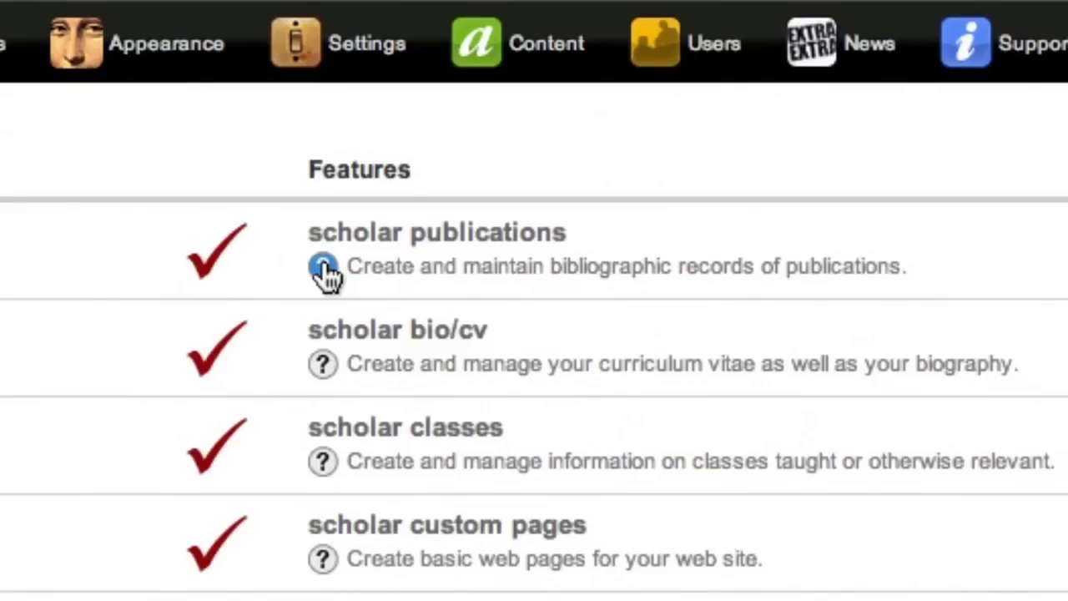
# - Open the scholar publications help window, widen it, and scroll through the explanation
pyautogui.click(324, 267)
pyautogui.moveTo(429, 436); pyautogui.dragTo(840, 543)
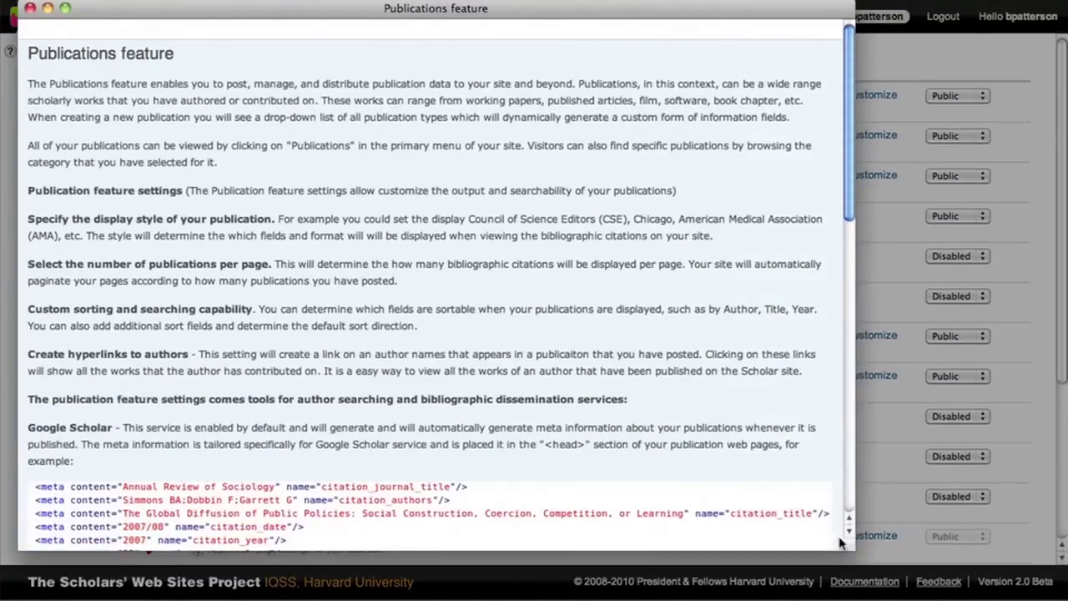
pyautogui.scroll(-5, 726, 425)
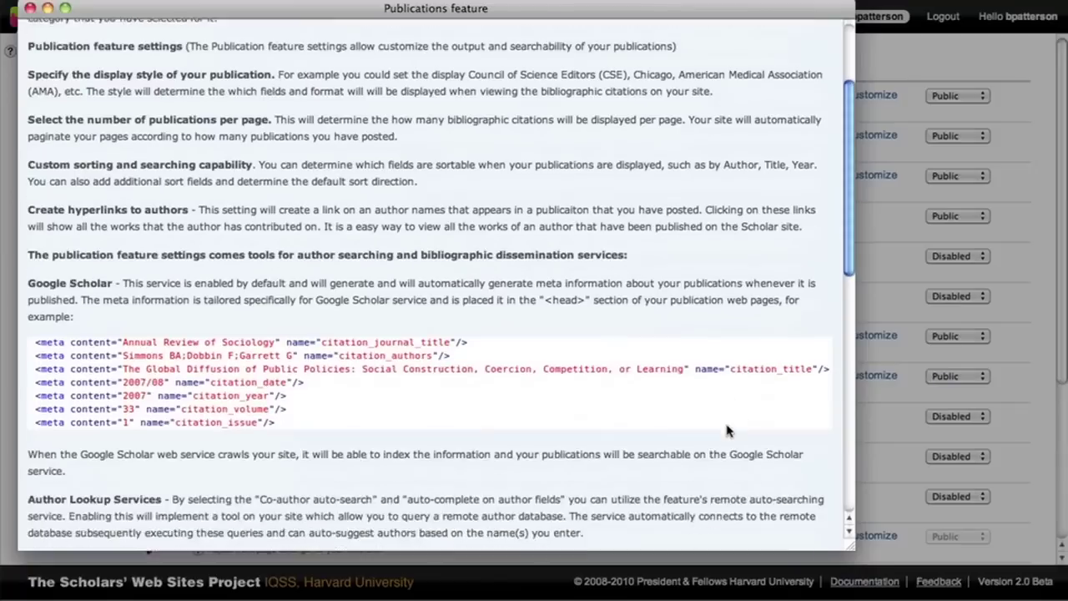